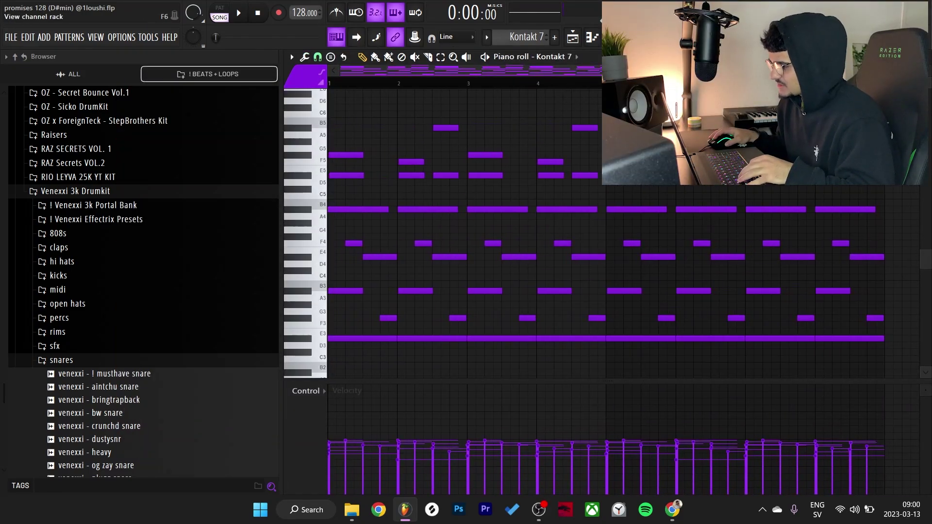
Step: Open the Kontakt 7 channel's Dulcitone instrument and browse the SD - Dulcitone1900 presets in the Sound Dust folder
left_click(611, 37)
left_click(488, 146)
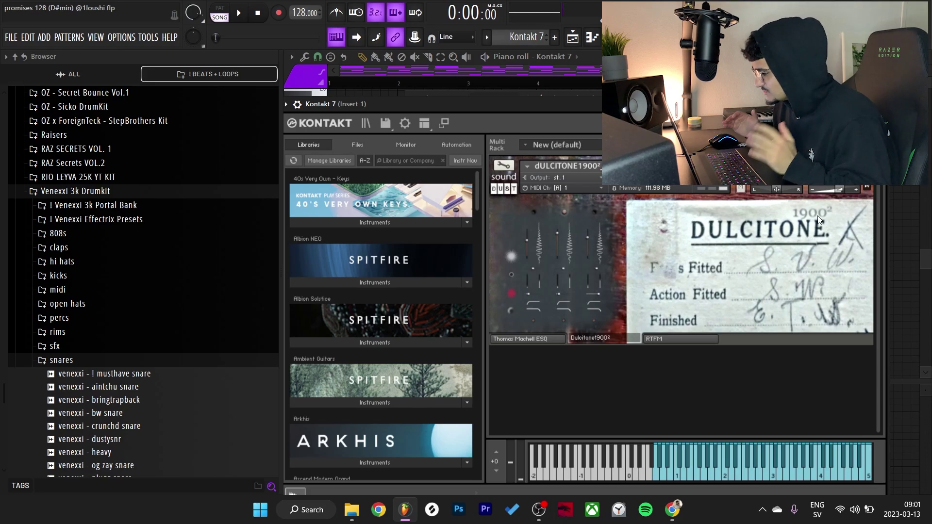
double_click(542, 368)
left_click(543, 368)
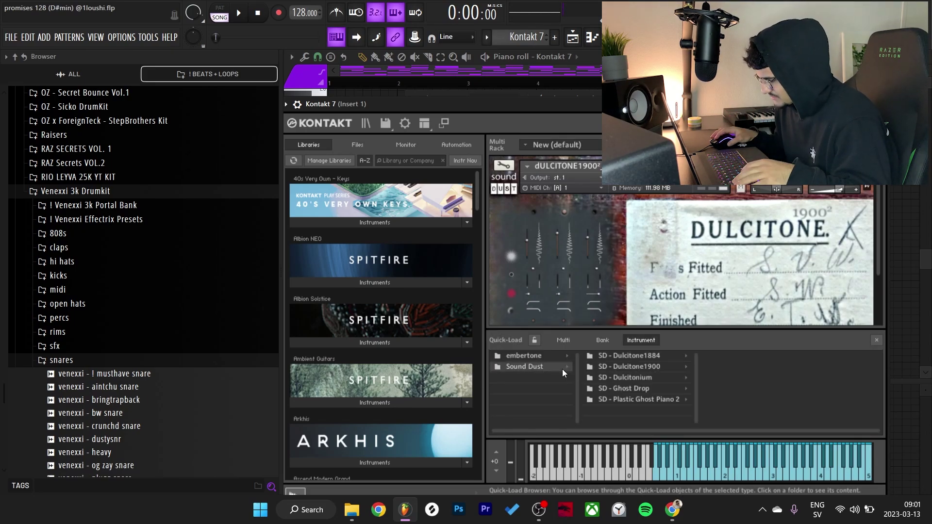
left_click(639, 366)
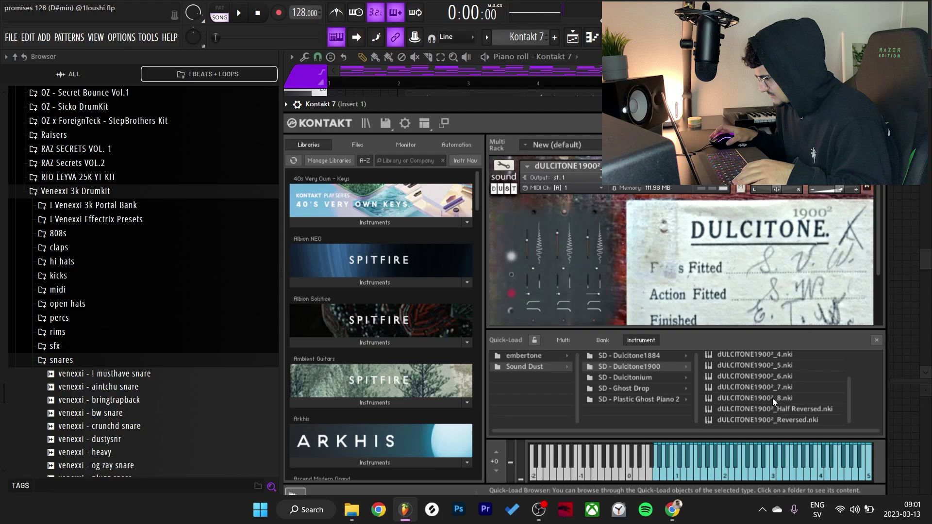
scroll(773, 397, "up", 1)
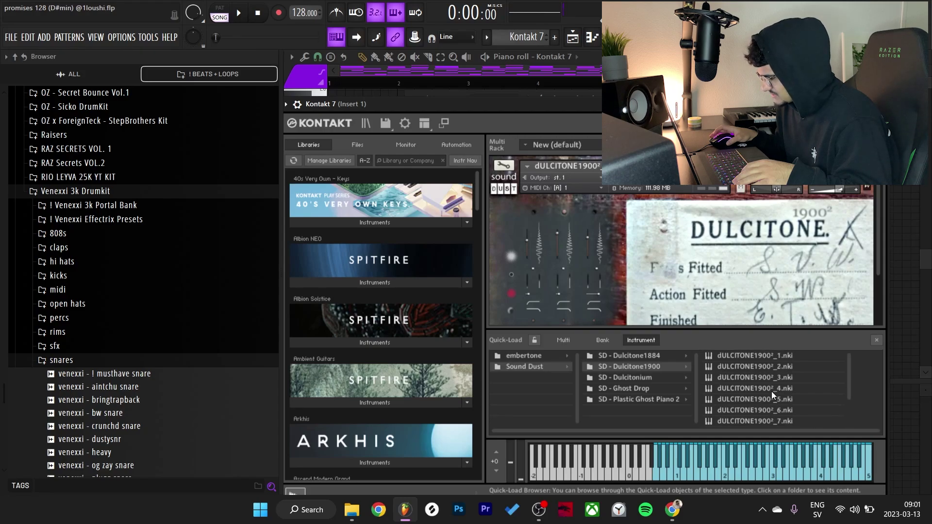
left_click(876, 340)
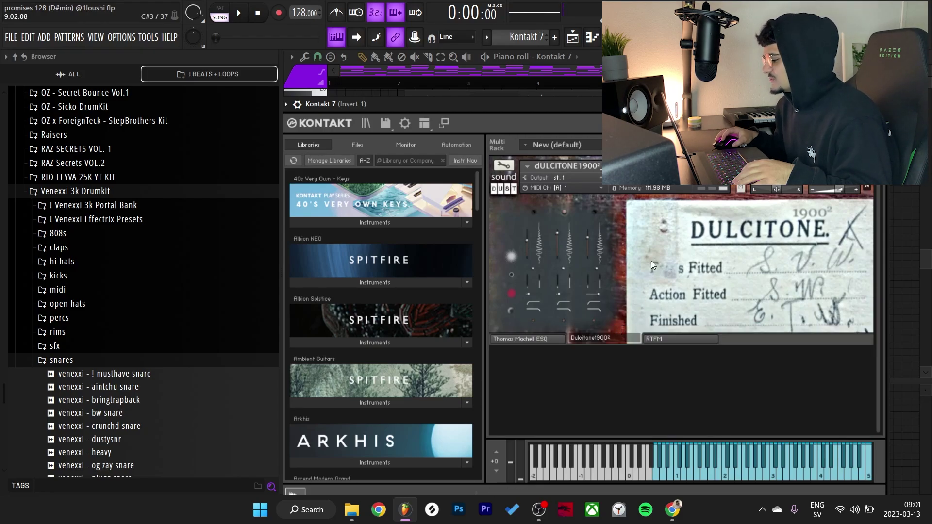
left_click(877, 104)
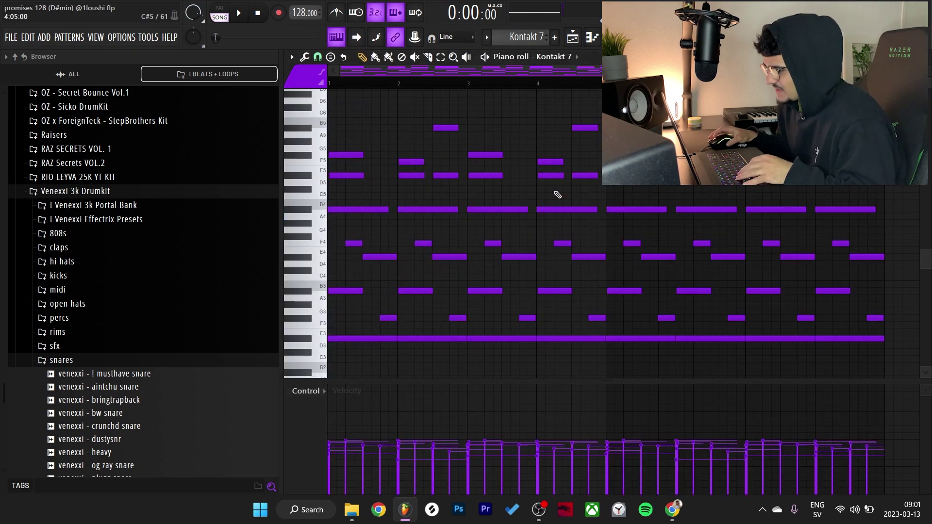
Step: Delete all melody notes from D#5 upward in the Kontakt 7 pattern and play back the remaining notes
key("space")
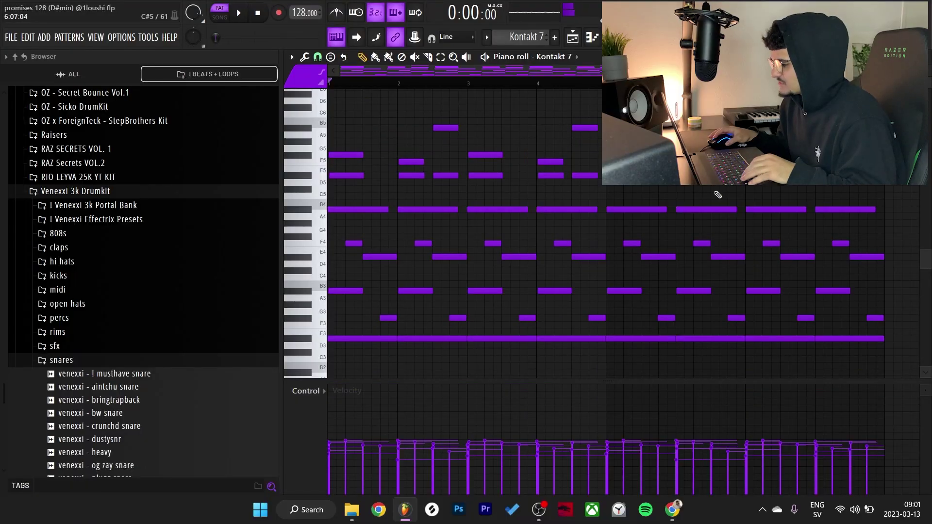
left_click_drag(885, 195, 311, 101)
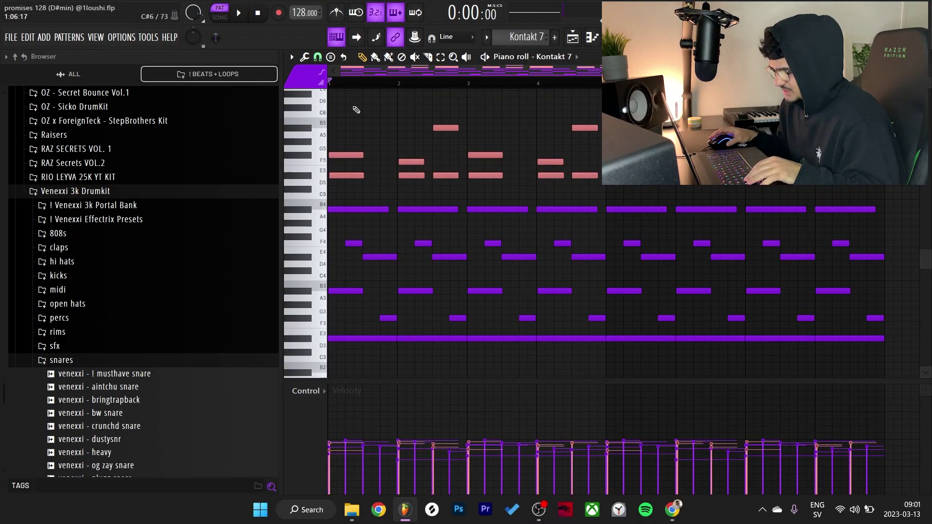
key("Delete")
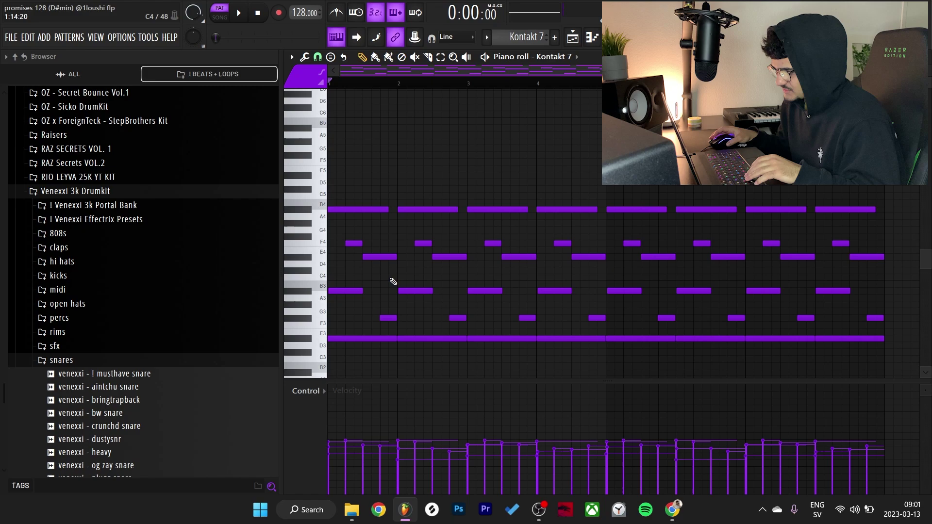
key("space")
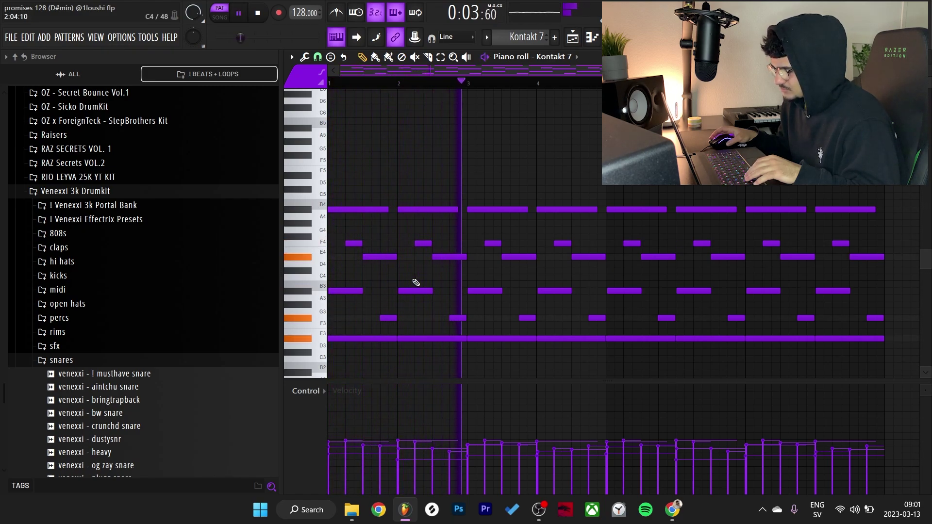
key("space")
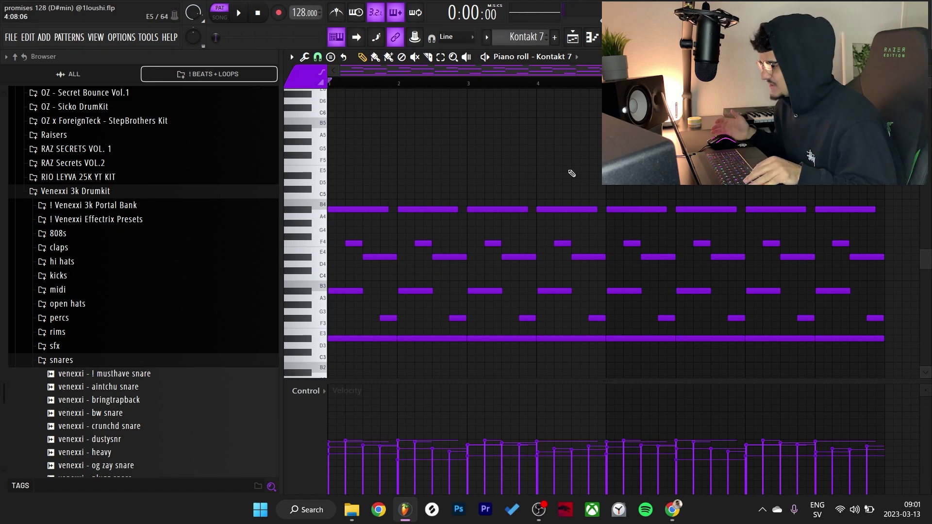
Step: Bring back the deleted upper melody notes in the Kontakt 7 pattern
key("ctrl+v")
scroll(522, 158, "up", 1)
left_click(365, 143, "ctrl")
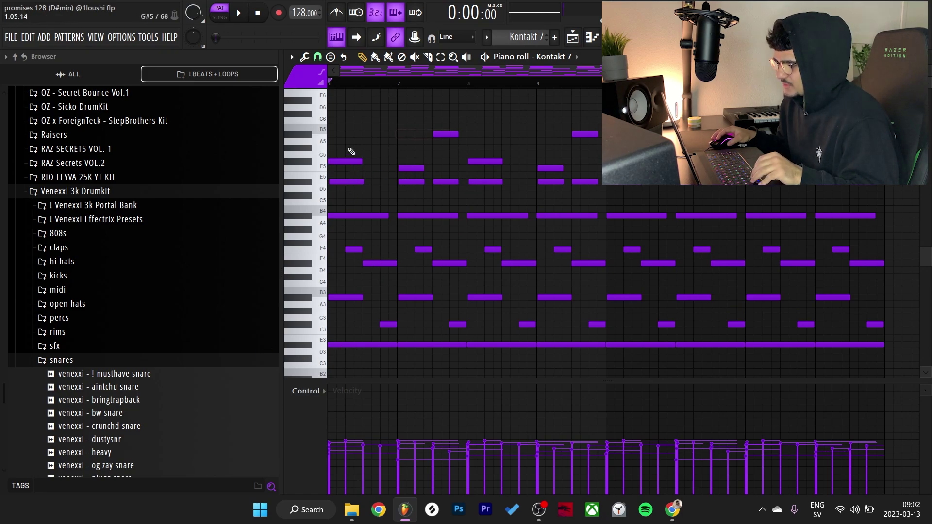
Step: Select the upper melody note pairs in bars 1 and 2 one by one, and finally all together
left_click_drag(344, 139, 342, 187)
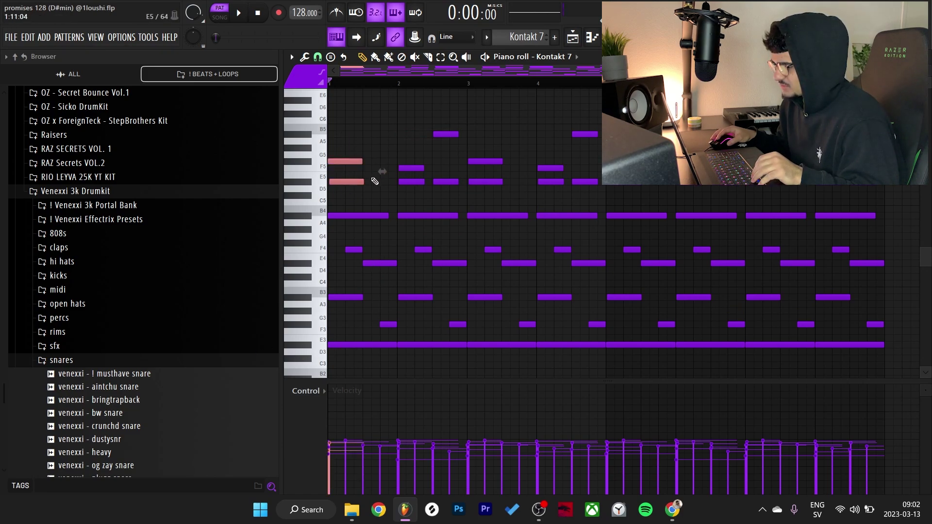
left_click_drag(399, 159, 411, 188)
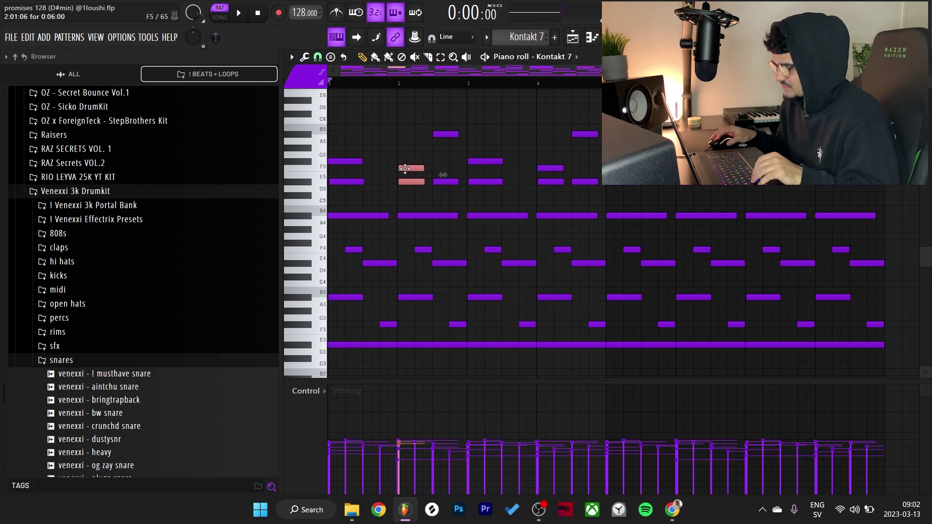
left_click(430, 153)
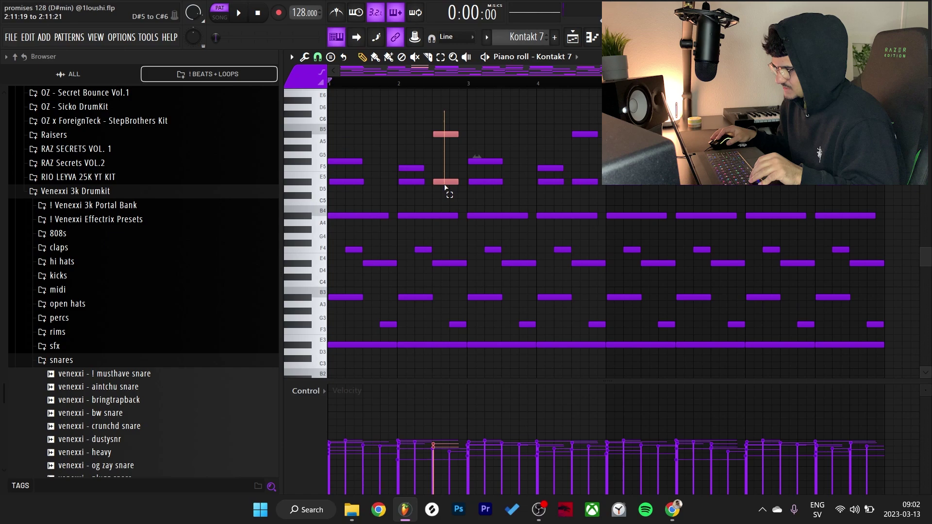
left_click(440, 162)
left_click_drag(442, 125, 445, 187)
right_click(446, 162)
left_click_drag(330, 119, 456, 186)
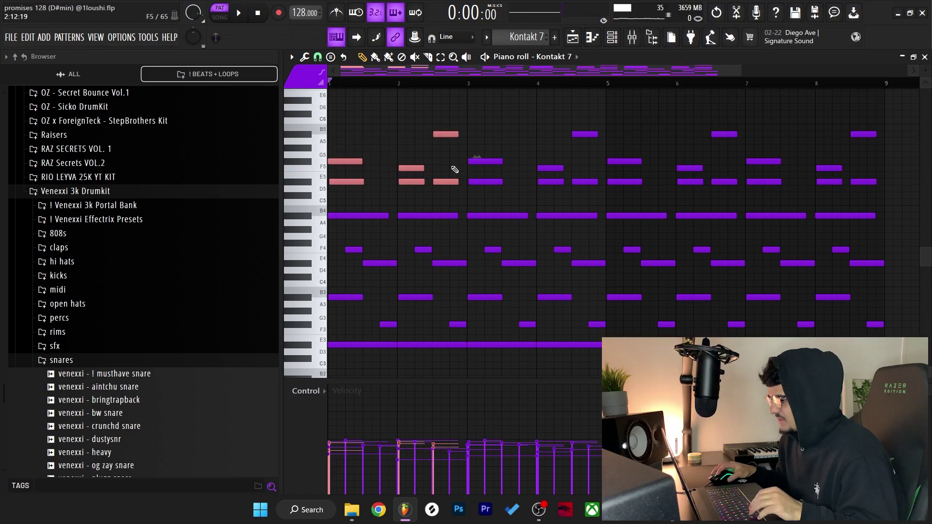
left_click_drag(352, 161, 741, 181)
key("ctrl+z")
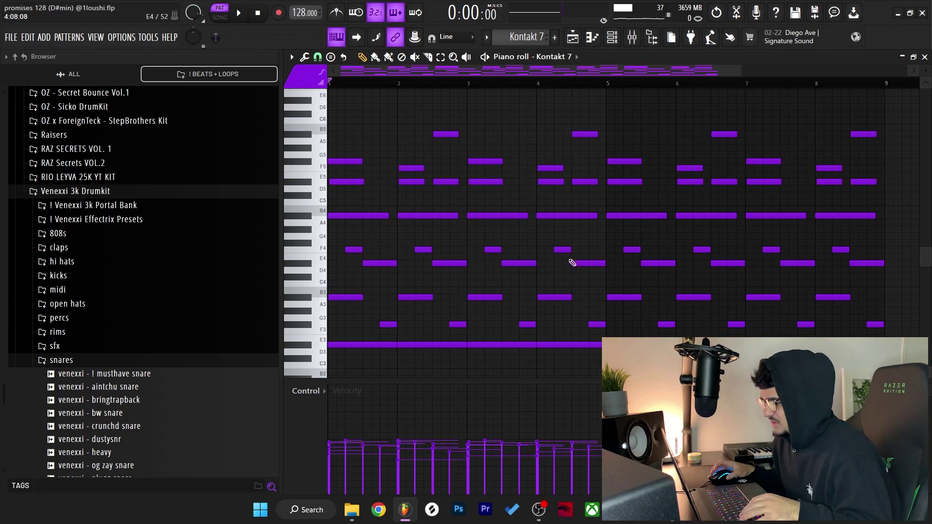
Step: Inspect the Insert 1 mixer effects: Fruity parametric EQ 2, Delay TAPE-201, Bus FORCE and Tape MELLO-FI
left_click(632, 36)
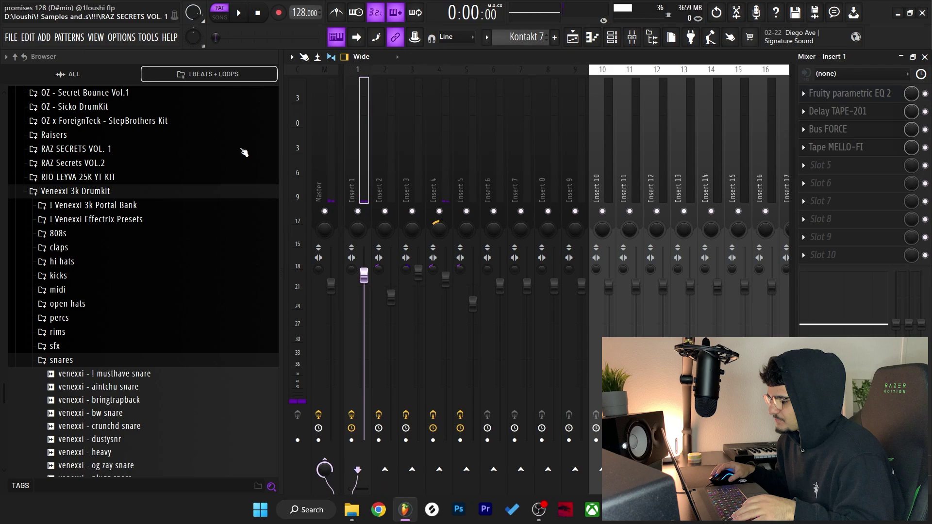
left_click(869, 93)
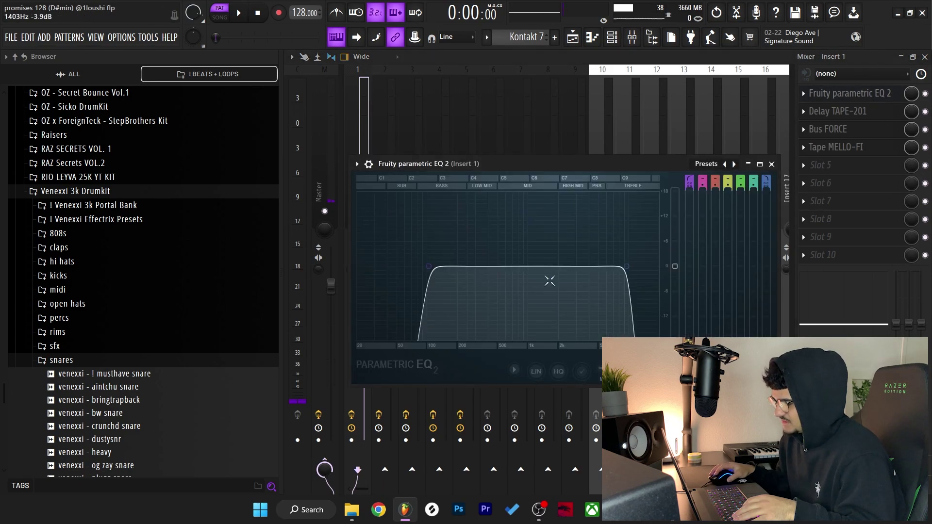
left_click(838, 111)
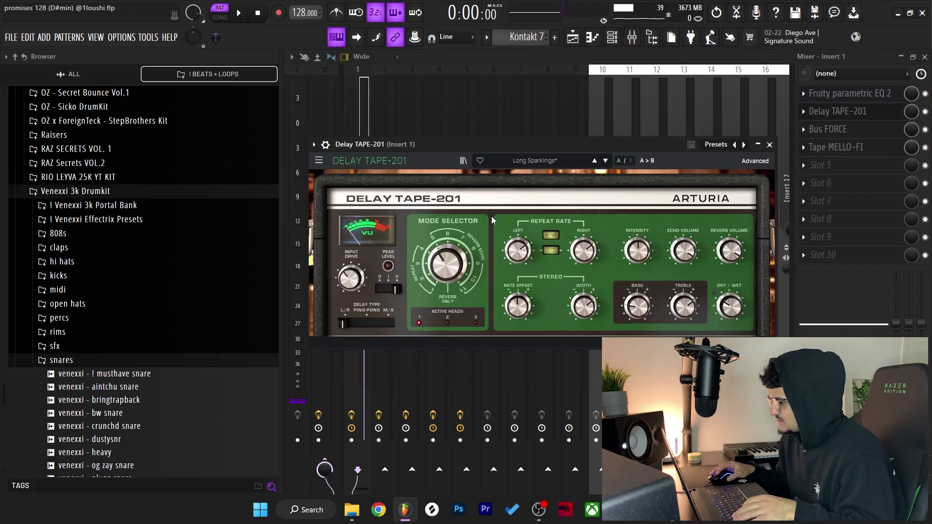
left_click(828, 129)
left_click(835, 152)
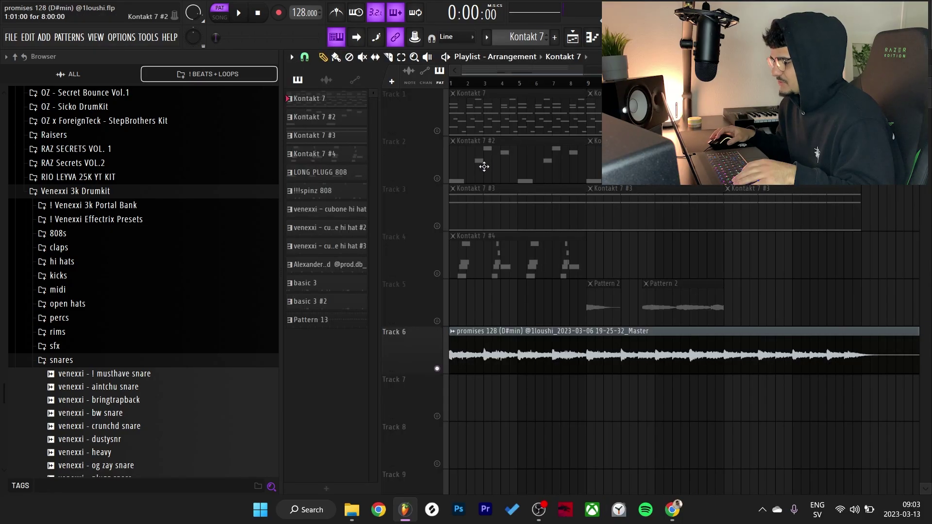
Step: Examine the notes of the Kontakt 7 #2 pattern and its Ashlight instrument with the Dead Ringer preset
double_click(486, 148)
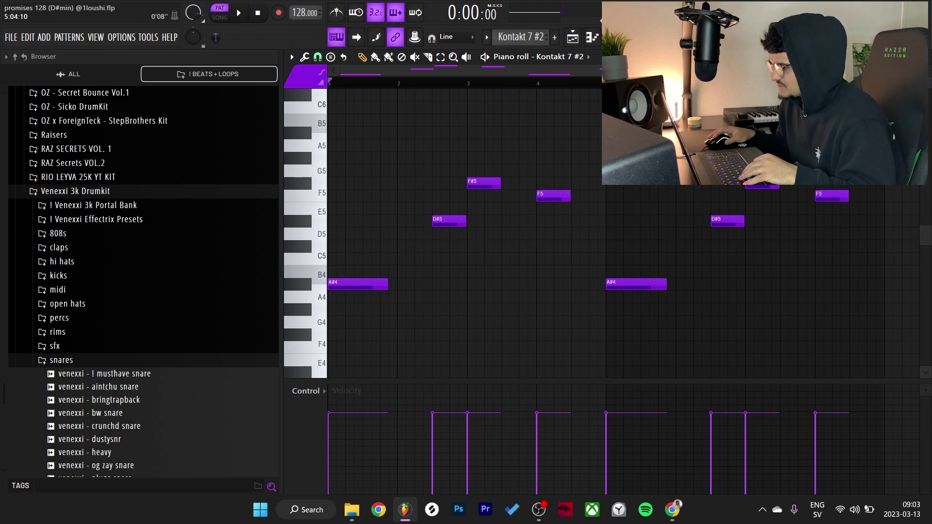
key("F6")
left_click(493, 162)
left_click_drag(524, 226, 514, 105)
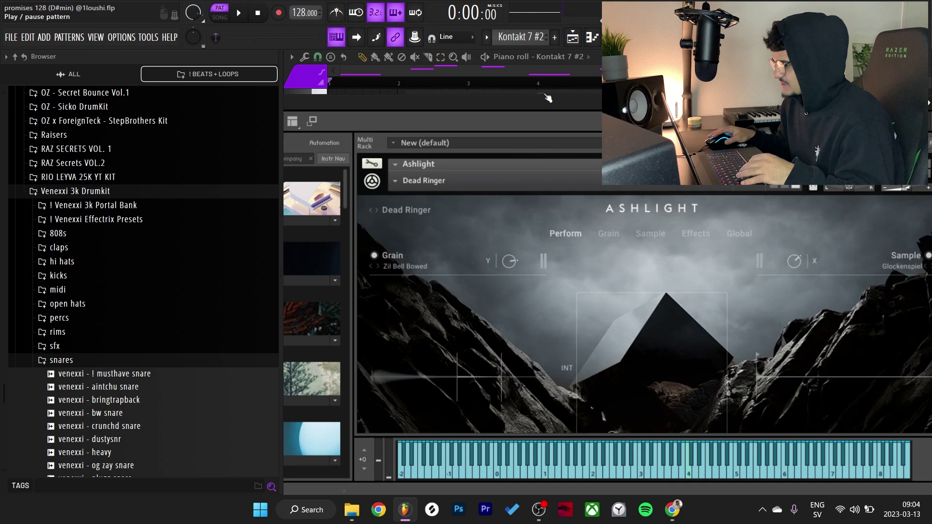
left_click_drag(546, 100, 549, 252)
left_click(552, 171)
left_click(553, 170)
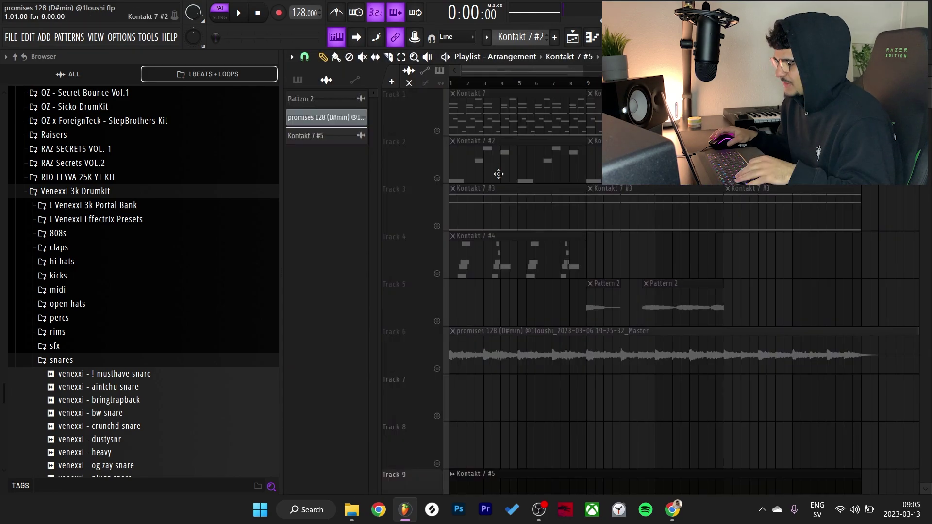
double_click(499, 174)
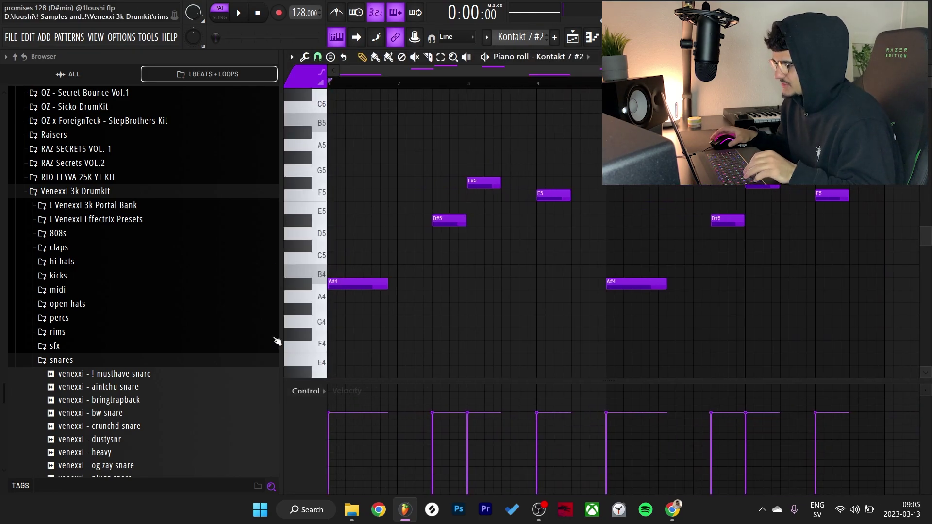
left_click(925, 57)
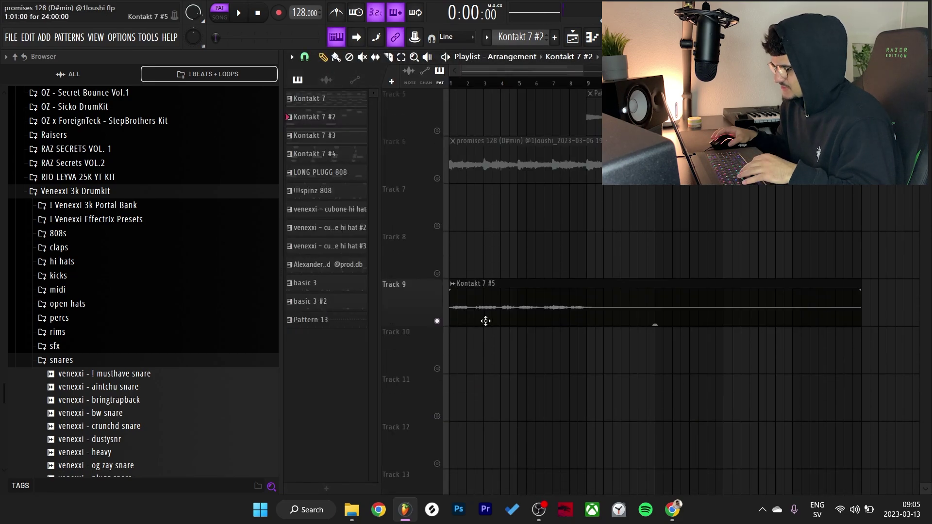
Step: Check the Kontakt 7 #5 audio clip's settings and delete the clip from Track 9
double_click(484, 319)
left_click_drag(480, 194, 506, 138)
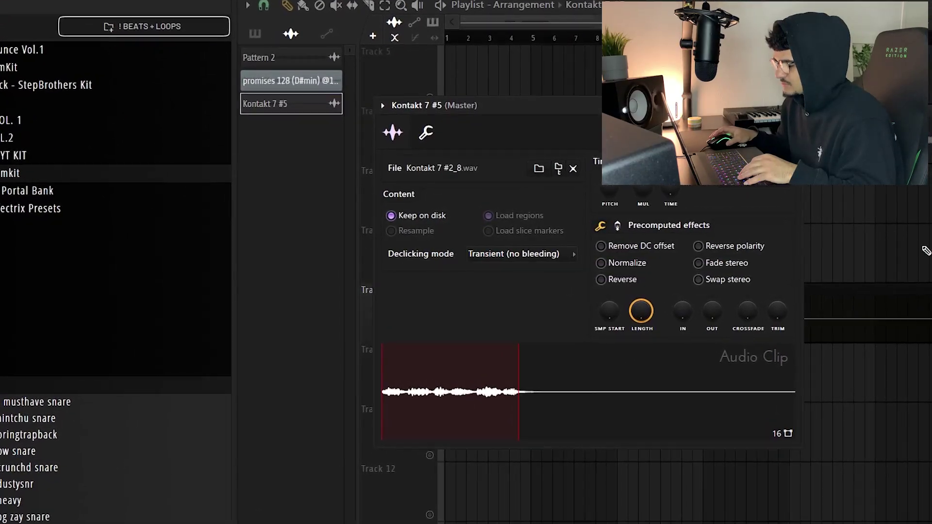
key("Escape")
right_click(826, 313)
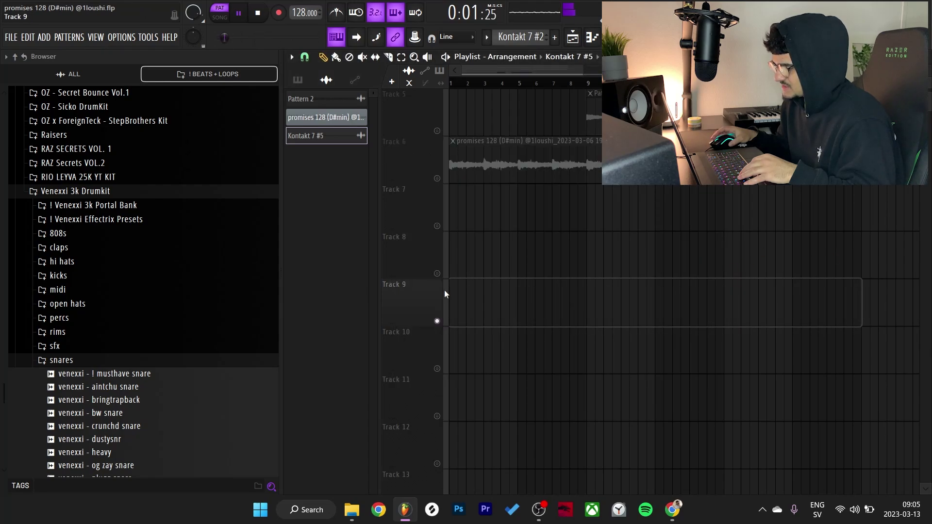
Step: Open the notes of the Kontakt 7 #3 pattern and view its Noire Pure piano instrument
scroll(440, 302, "up", 2)
scroll(443, 293, "up", 2)
key("space")
double_click(528, 210)
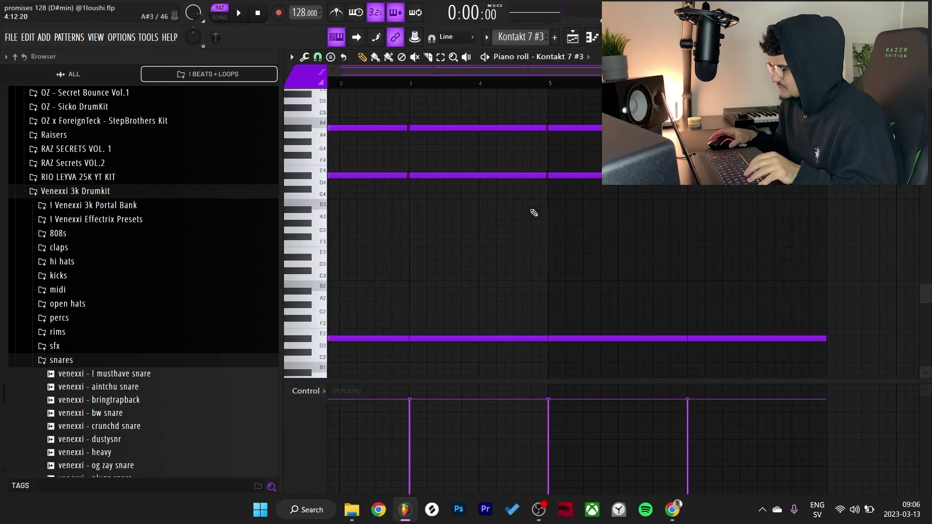
left_click(573, 37)
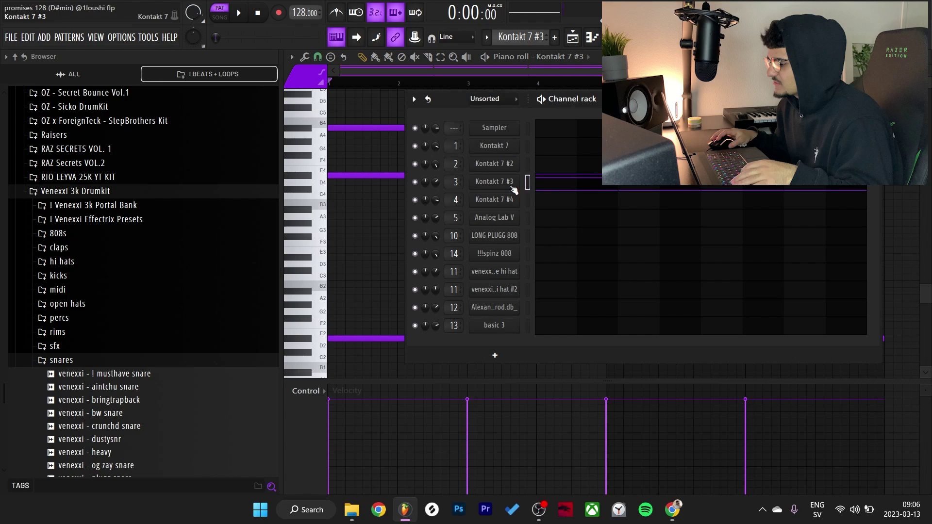
left_click(511, 185)
left_click_drag(622, 287, 591, 92)
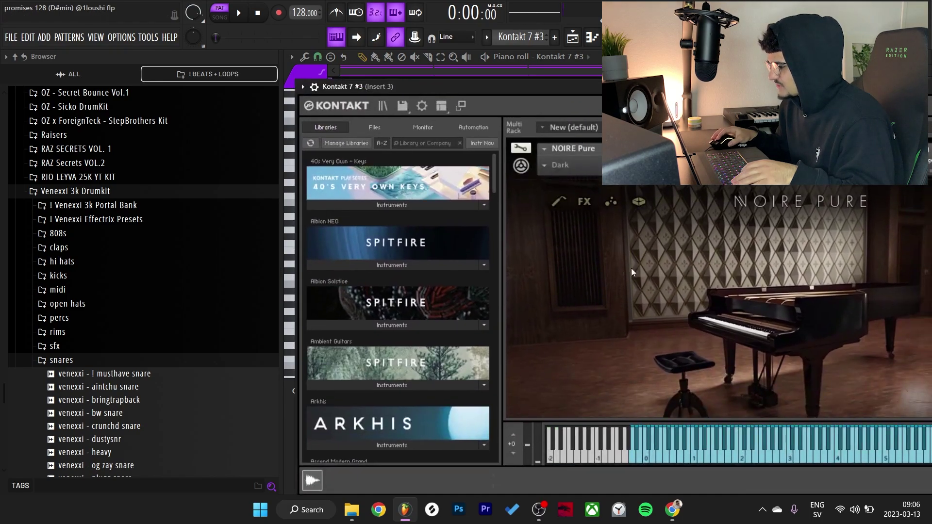
key("F7")
Step: Select the low bass notes of the Kontakt 7 #3 pattern up to bar 7 and play the pattern
scroll(335, 322, "down", 1)
left_click_drag(369, 268, 712, 335)
scroll(355, 253, "up", 2)
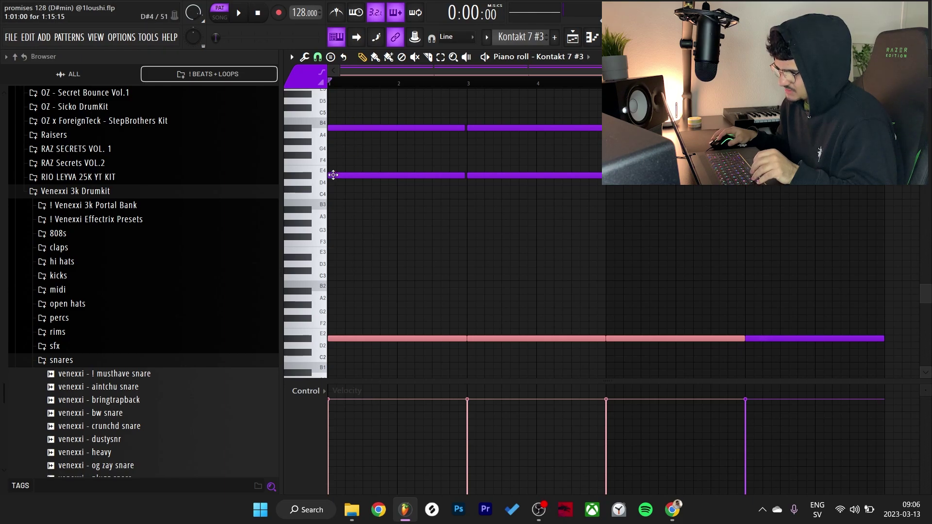
key("space")
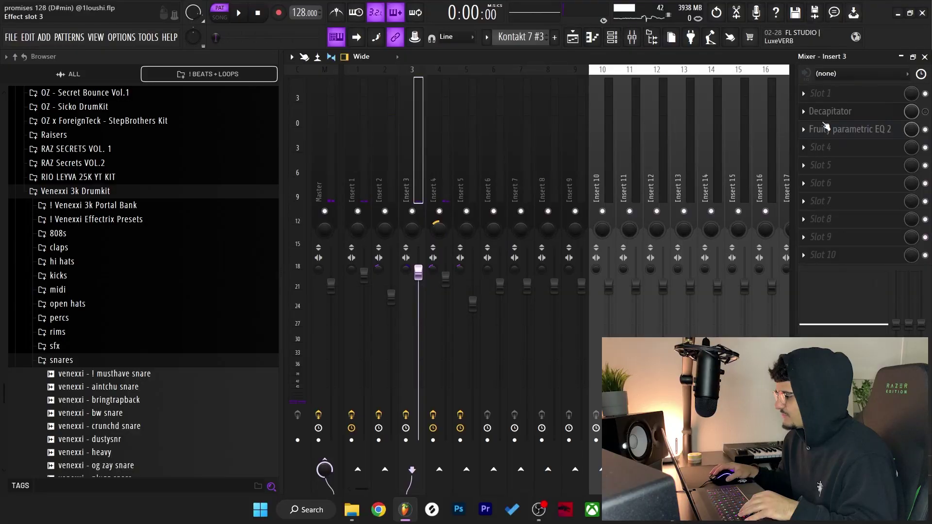
Step: View the Decapitator and Fruity parametric EQ 2 effects on mixer Insert 3
left_click(831, 111)
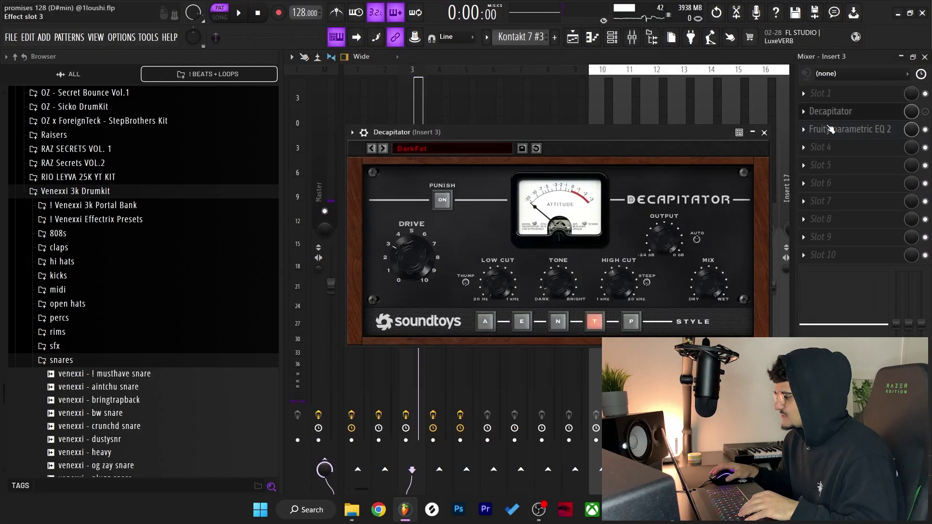
left_click(765, 132)
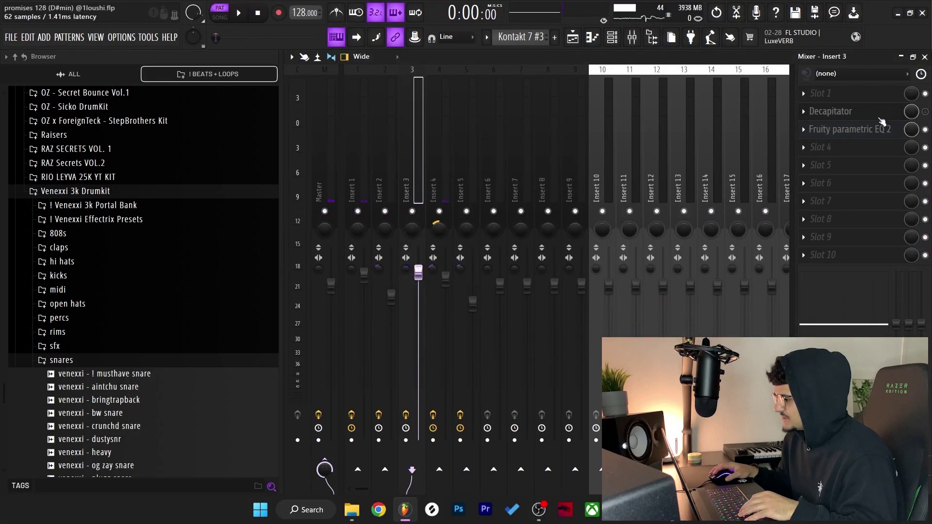
left_click(872, 129)
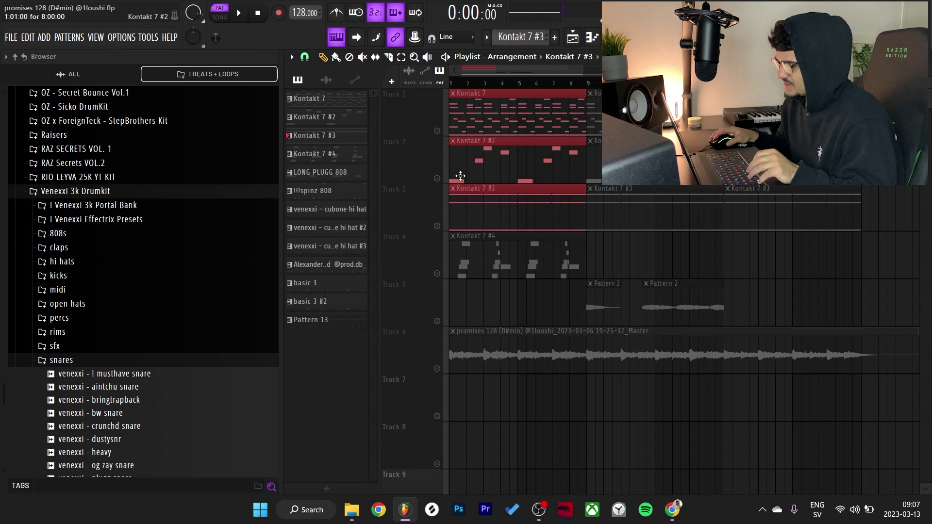
Step: Unmute Tracks 3, 2 and 1 in the playlist and play them together in song mode
left_click(437, 227)
left_click(437, 178)
left_click(437, 131)
key("l")
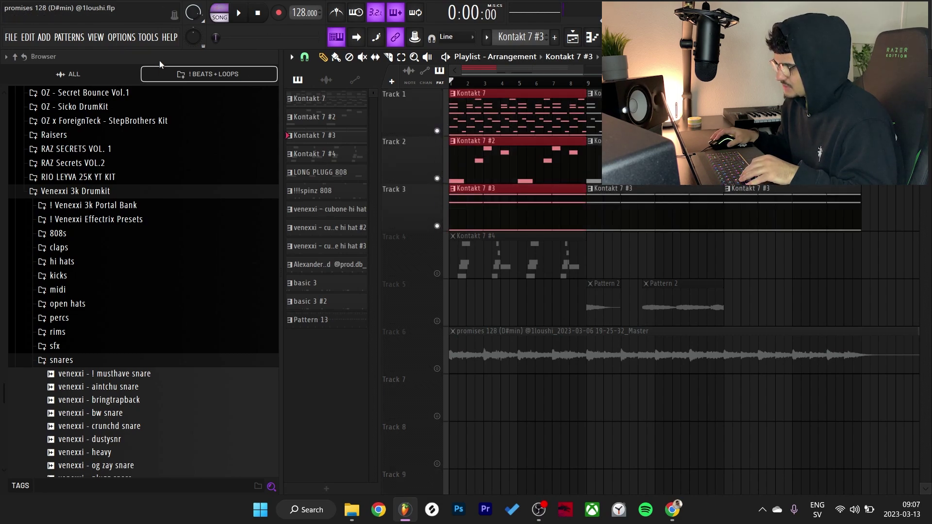
key("space")
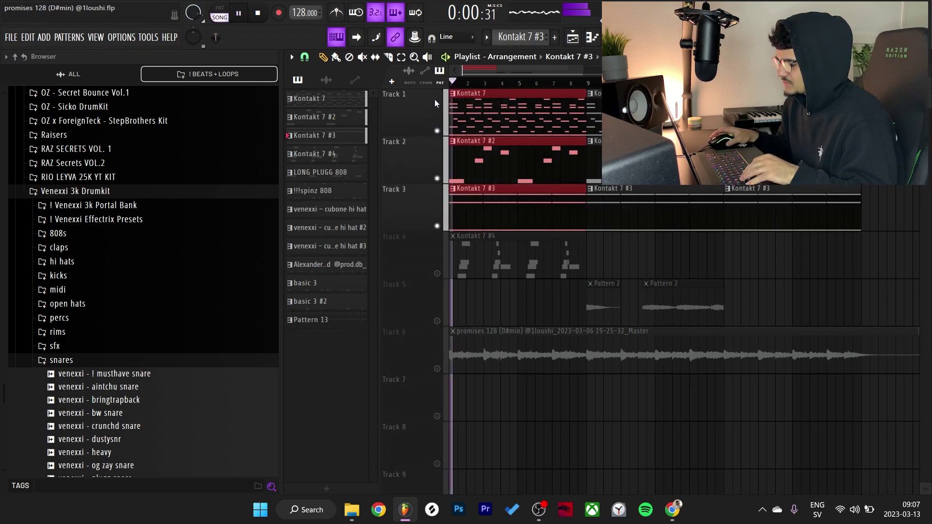
key("ctrl+d")
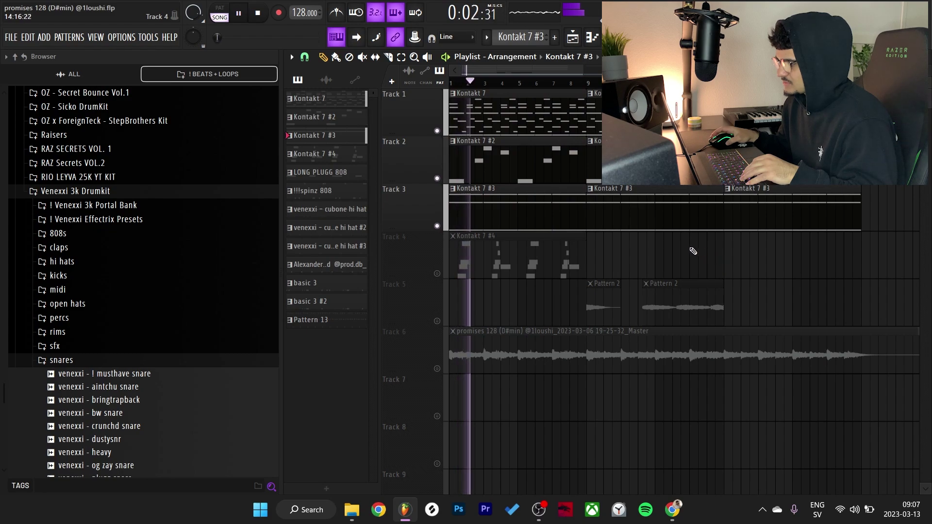
key("space")
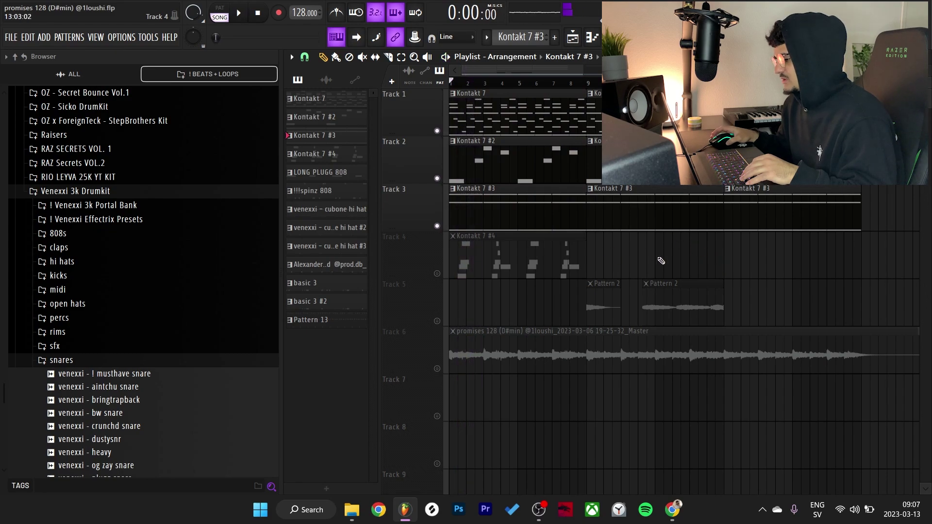
Step: Solo Track 4 and examine the Kontakt 7 #4 pattern's notes and its Mallet Flux instrument
right_click(436, 273)
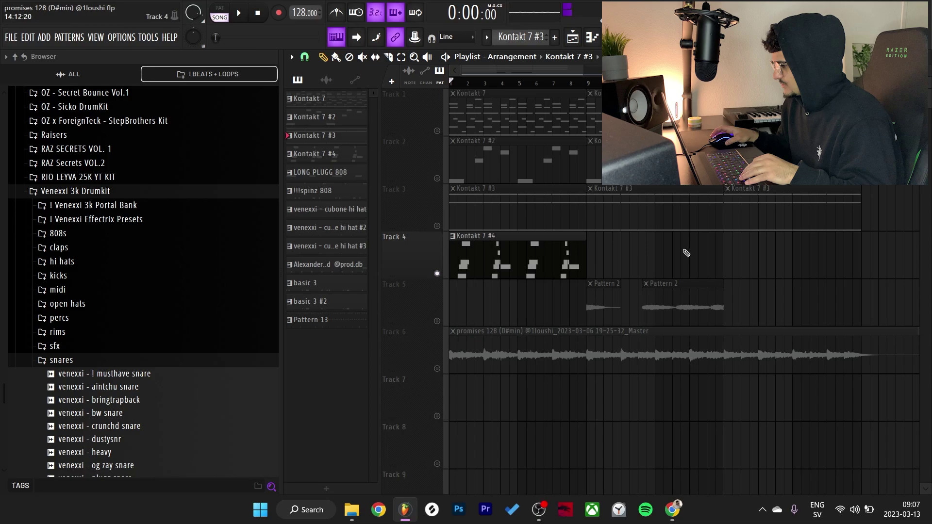
double_click(544, 261)
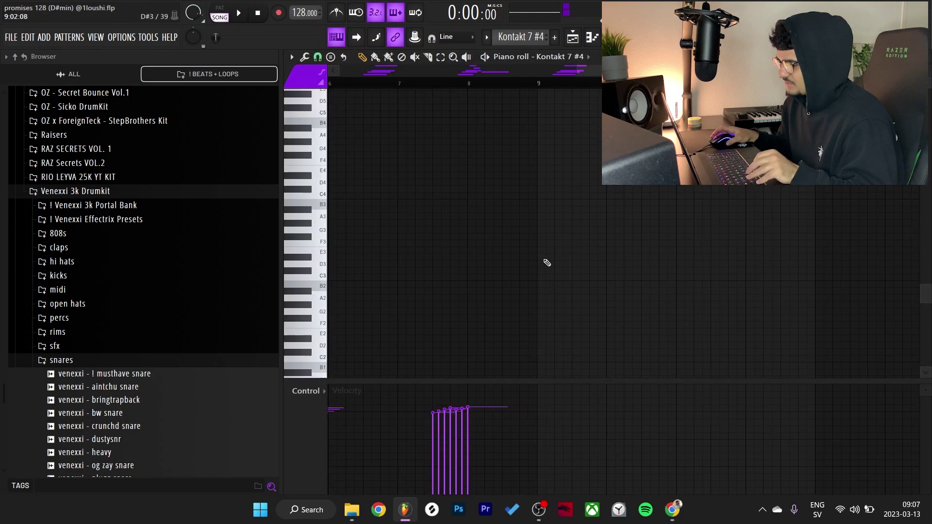
key("F6")
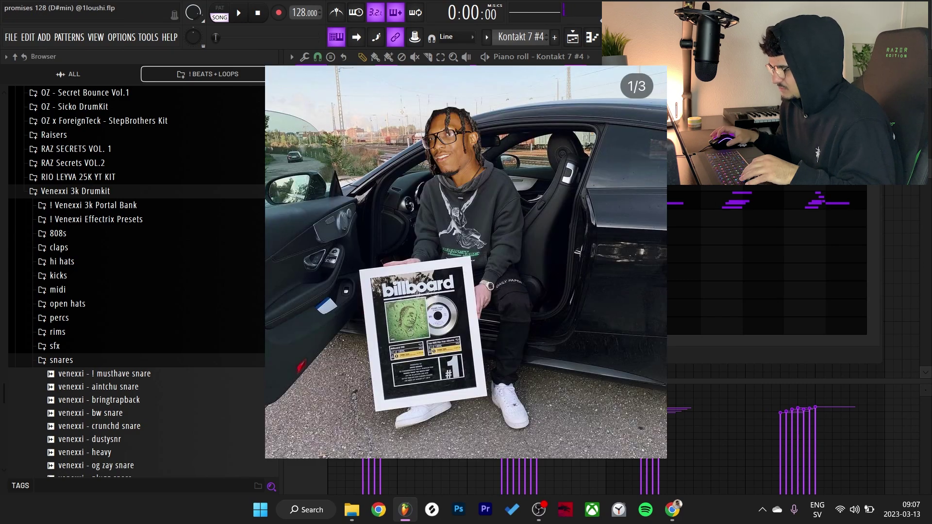
left_click(494, 200)
key("F7")
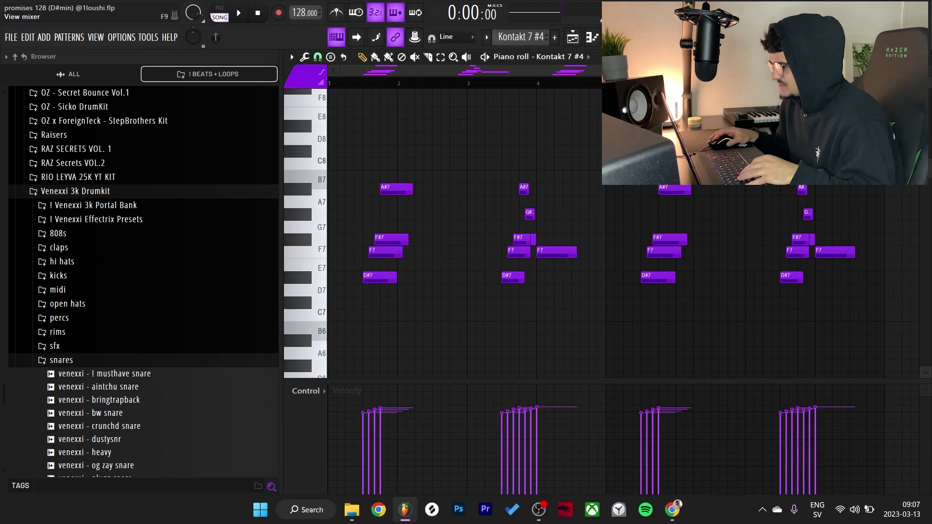
key("F6")
left_click(520, 212)
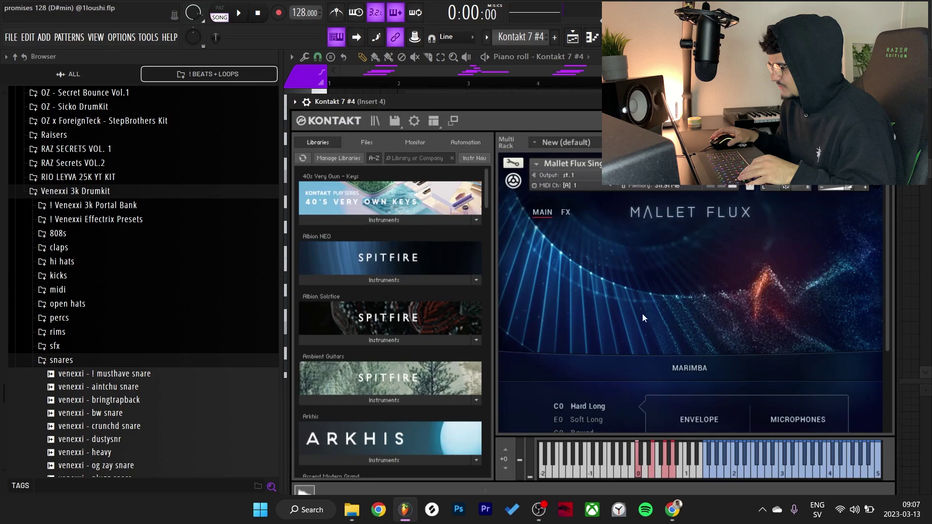
key("F7")
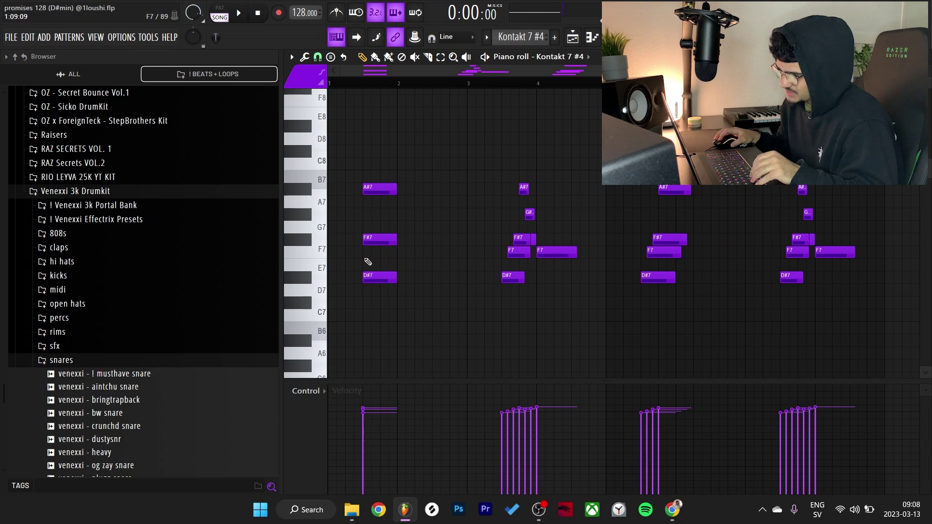
Step: Add an F7 note to the first chord in bar 1 and strum its four notes by raising the start time strength
left_click(365, 254)
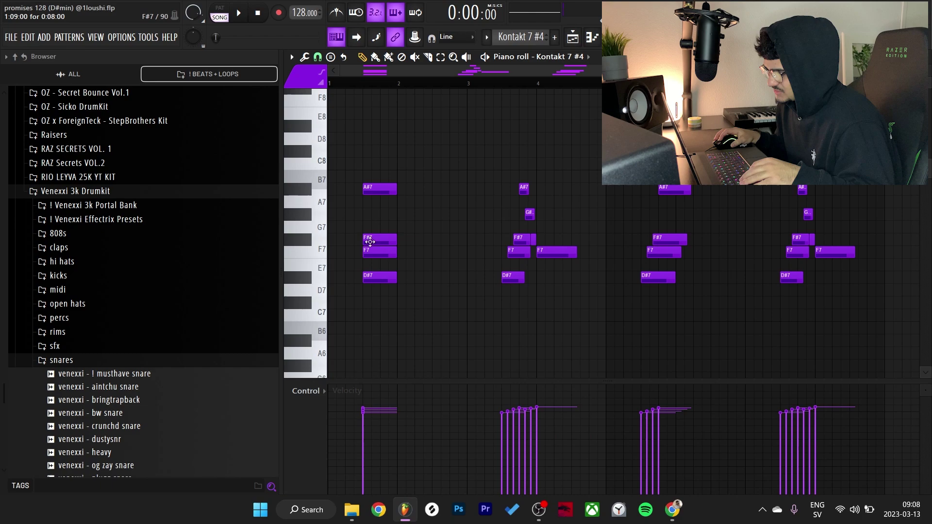
left_click_drag(434, 305, 359, 173)
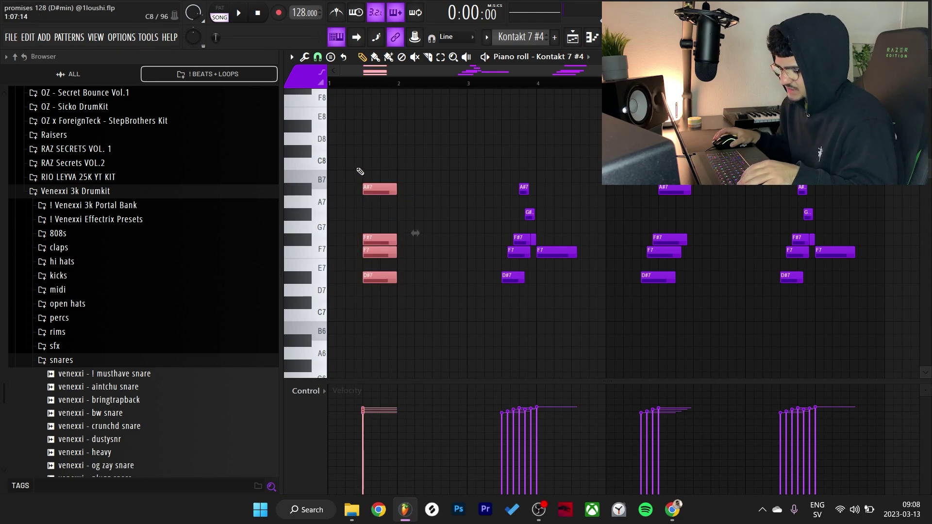
key("alt+s")
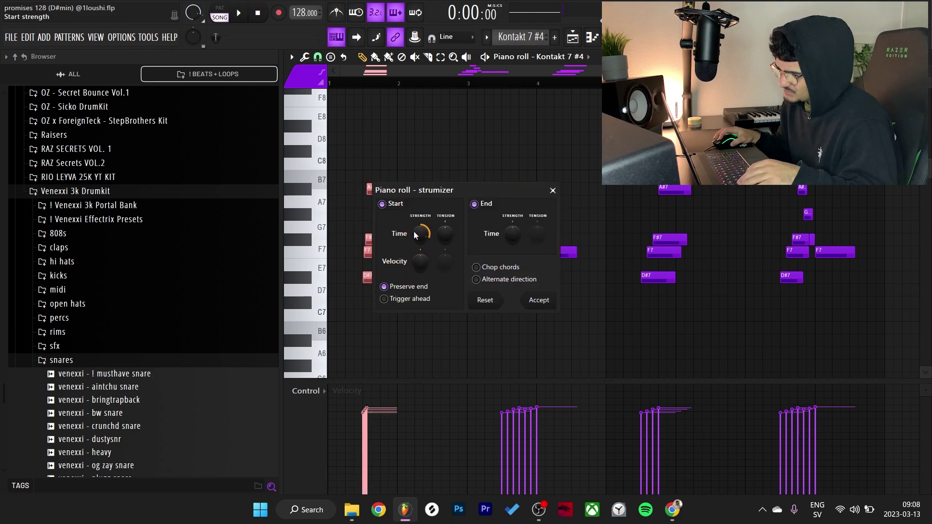
left_click_drag(421, 234, 421, 221)
left_click(524, 301)
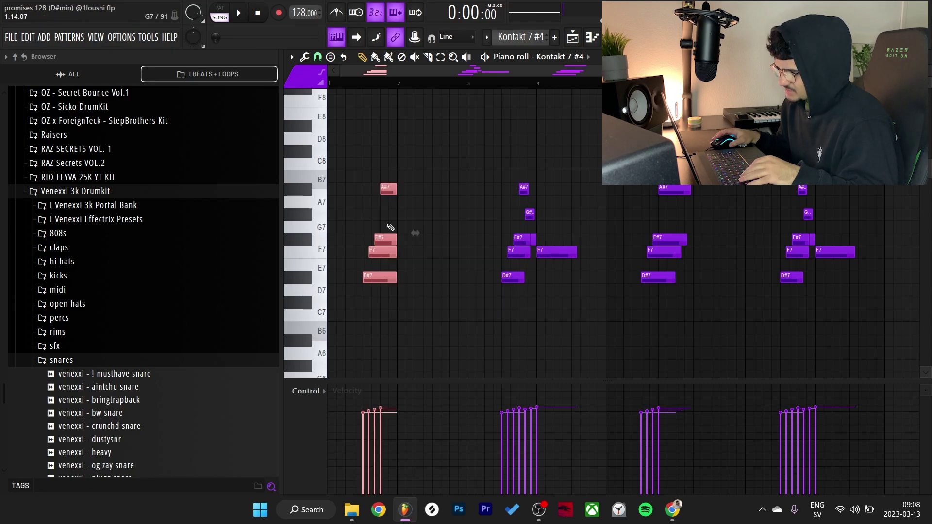
Step: Set the piano roll snap to 1/3 beat and play the Kontakt 7 #4 pattern
scroll(369, 295, "up", 2, "ctrl")
left_click(318, 60)
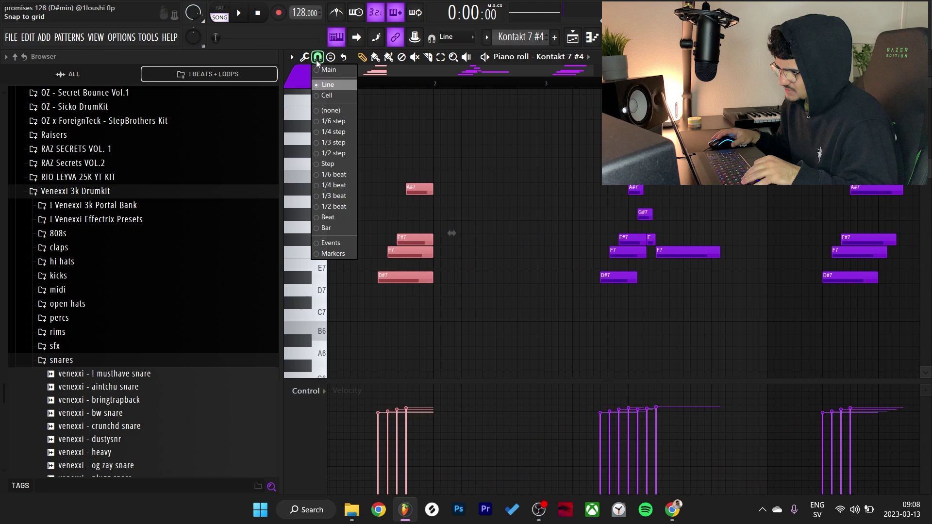
left_click(338, 198)
scroll(381, 270, "up", 2, "ctrl")
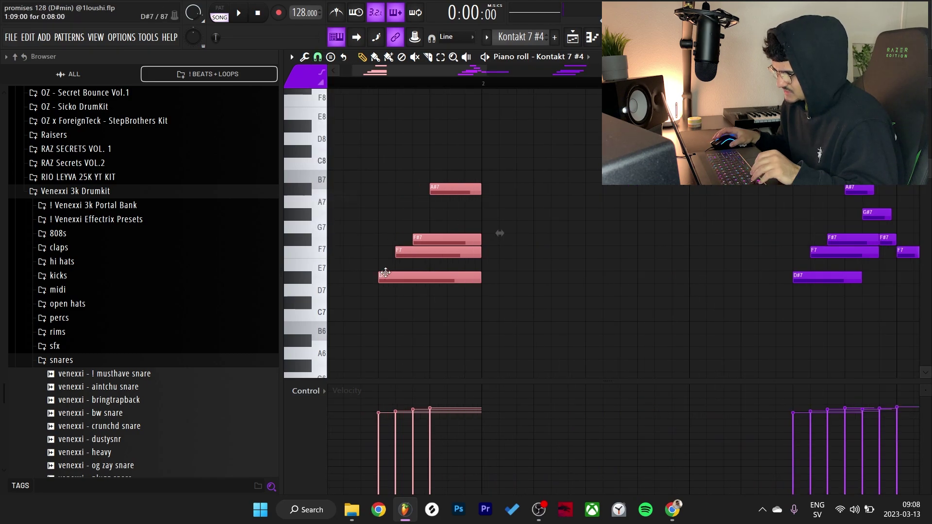
scroll(448, 220, "down", 4, "ctrl")
left_click(448, 221, "ctrl")
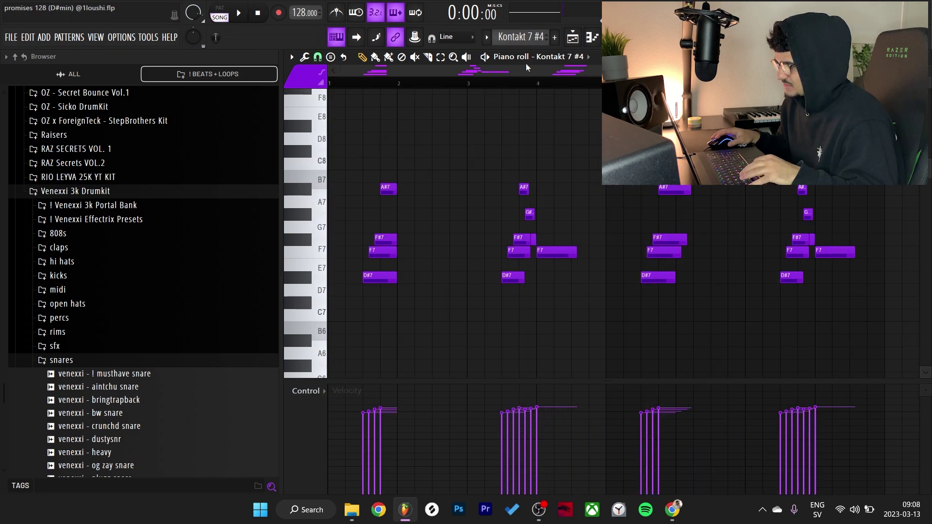
key("space")
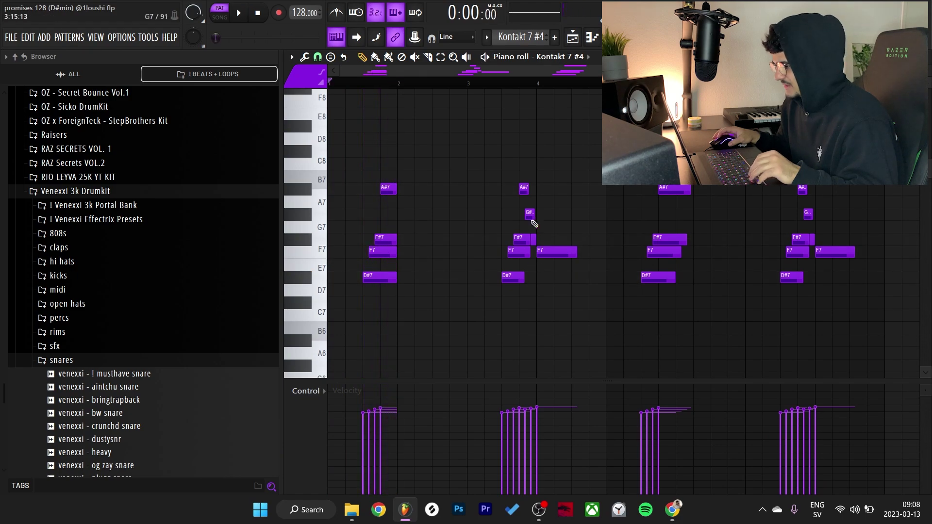
Step: Try copying the strummed chord from bar 1 onto the bar 3 notes and shortening the copy
left_click_drag(420, 278, 379, 187)
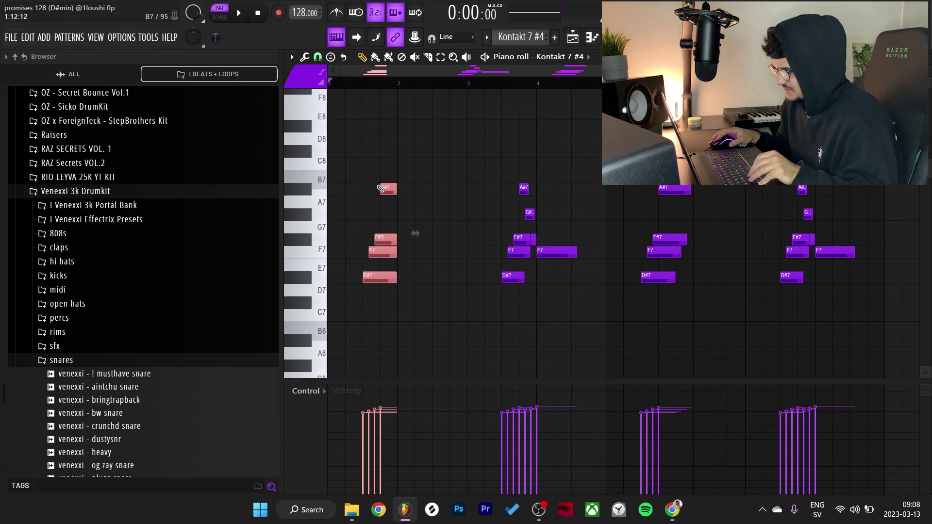
left_click_drag(377, 283, 516, 282)
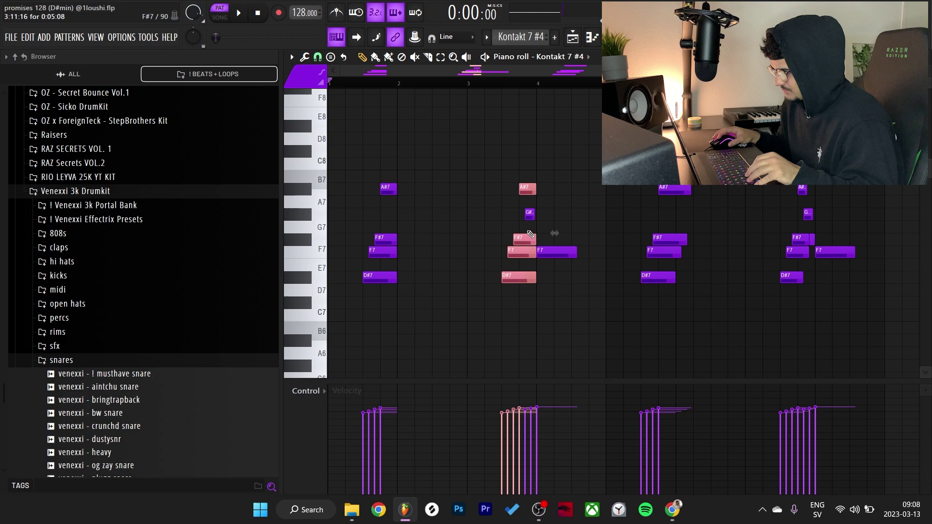
left_click_drag(532, 235, 516, 238)
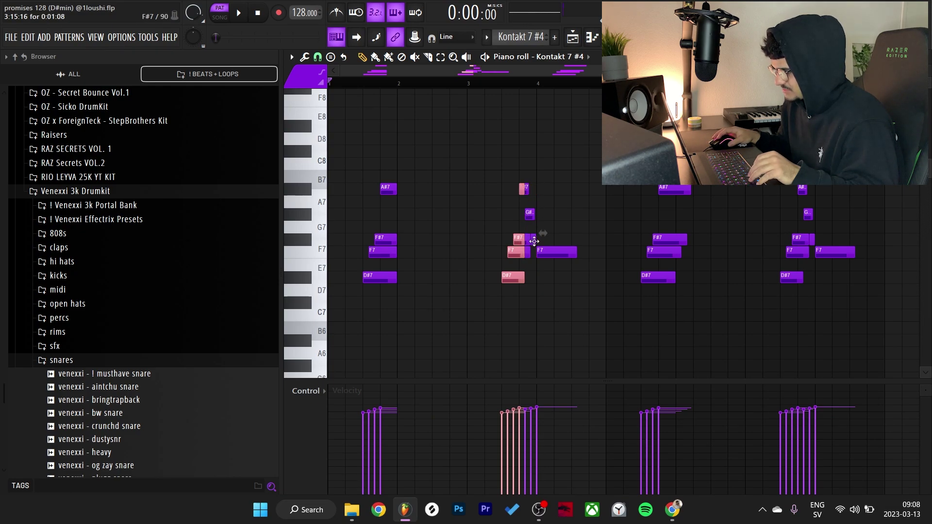
key("ctrl+d")
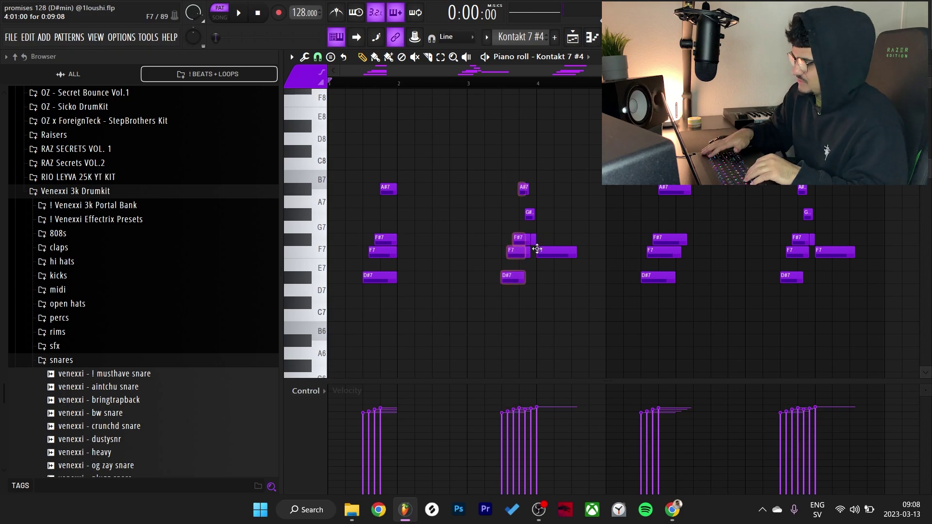
Step: Play the Kontakt 7 #4 pattern and view the Tape MELLO-FI effect on mixer Insert 4
key("space")
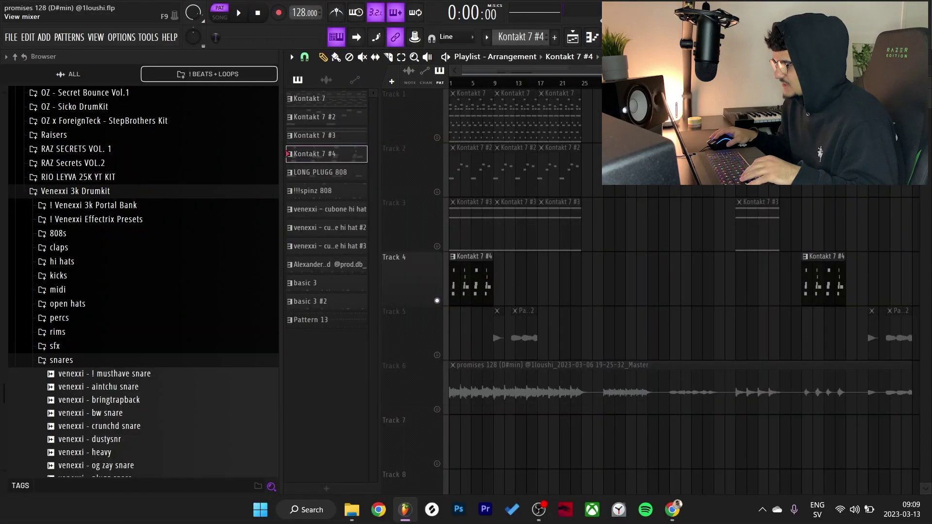
key("F9")
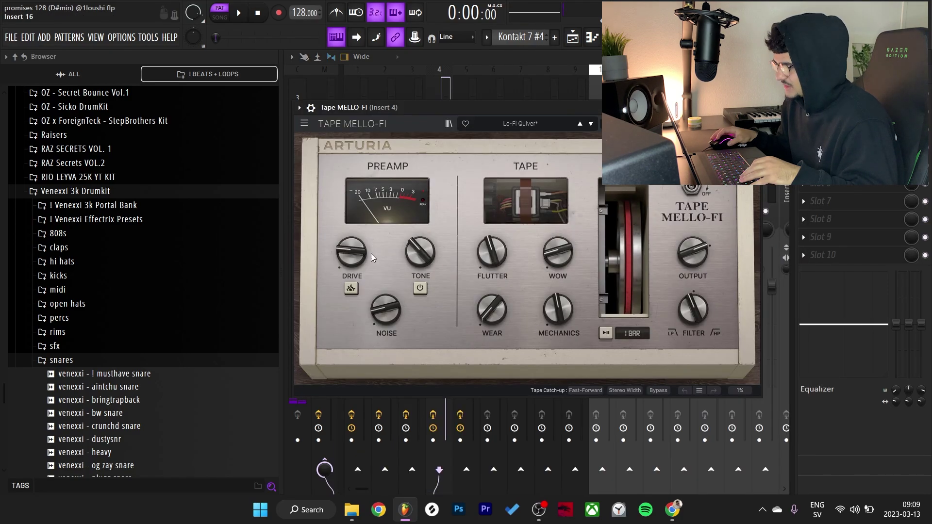
Step: Return to the playlist and play the Pattern 2 audio clips on Track 5 from bar 9
key("F5")
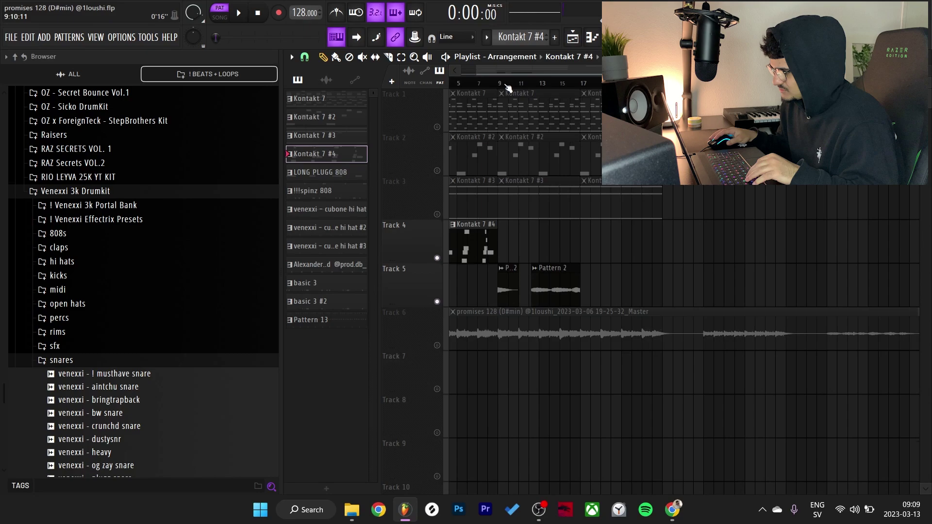
scroll(476, 233, "up", 3, "ctrl")
key("space")
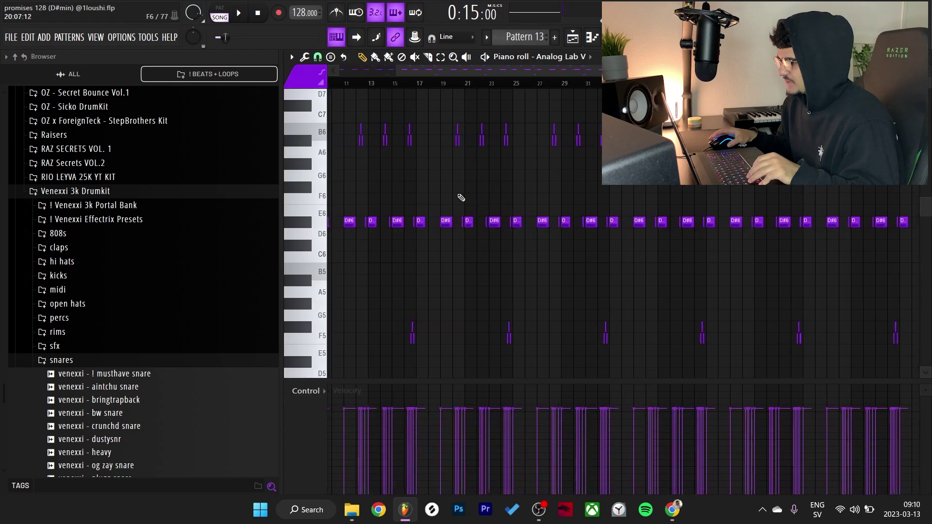
Step: Examine the Analog Lab V notes of Pattern 13 in the piano roll from the opening bars onward
left_click_drag(527, 171, 501, 139)
scroll(514, 174, "down", 2, "ctrl")
scroll(337, 235, "up", 6, "ctrl")
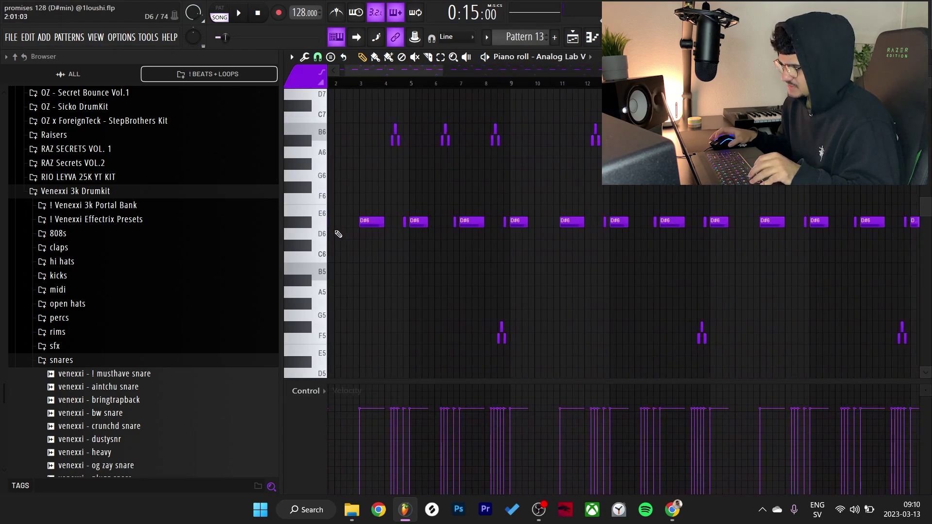
left_click_drag(538, 187, 542, 186)
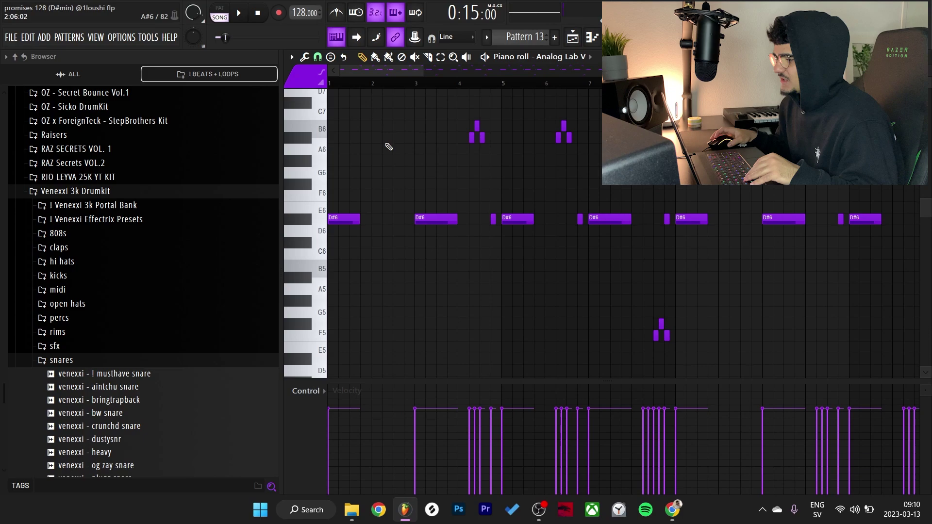
scroll(497, 84, "down", 2)
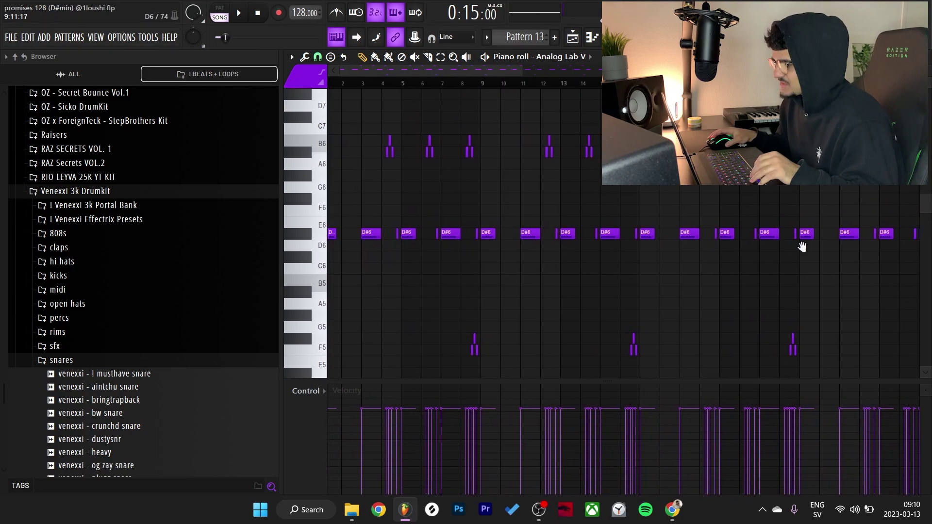
scroll(801, 245, "up", 3, "ctrl")
Step: Select about the first eight bars of Pattern 13's notes, compare them with the rest of the pattern and clear the selection
left_click_drag(541, 358, 328, 85, "ctrl")
scroll(624, 233, "down", 1)
scroll(642, 83, "down", 3)
scroll(428, 214, "down", 3, "ctrl")
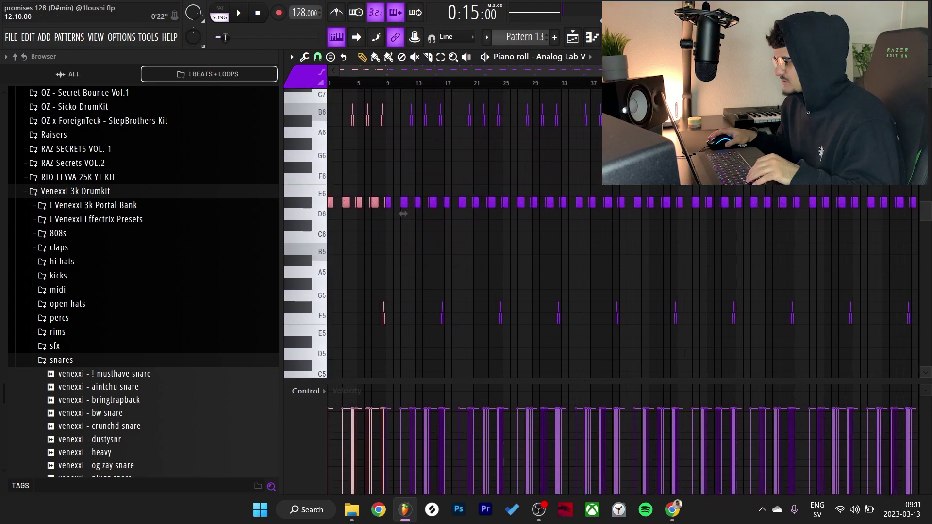
left_click(485, 161, "ctrl")
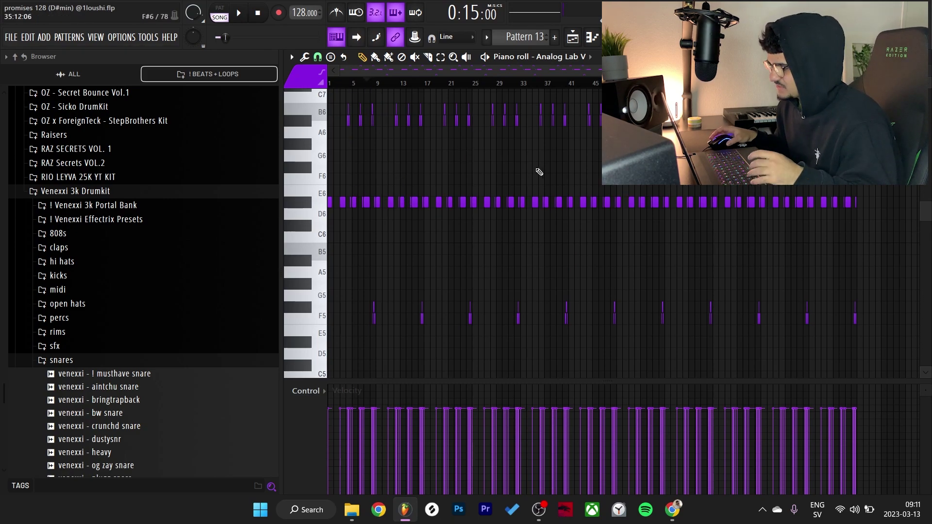
Step: Play Pattern 13 from its start in pattern mode and stop playback
scroll(402, 238, "up", 3, "ctrl")
key("l")
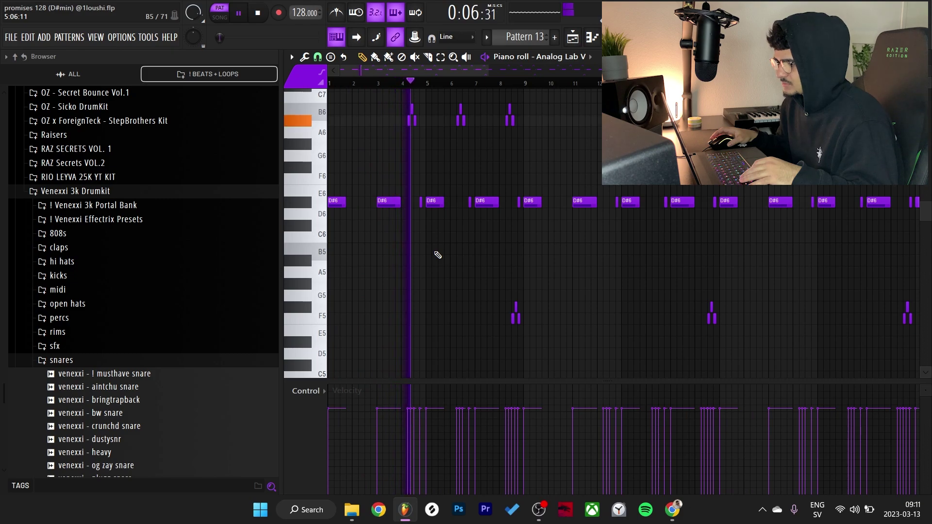
key("space")
Step: Return to the playlist and play Track 5's Pattern 2 clips from bar 9 in song mode again
key("F5")
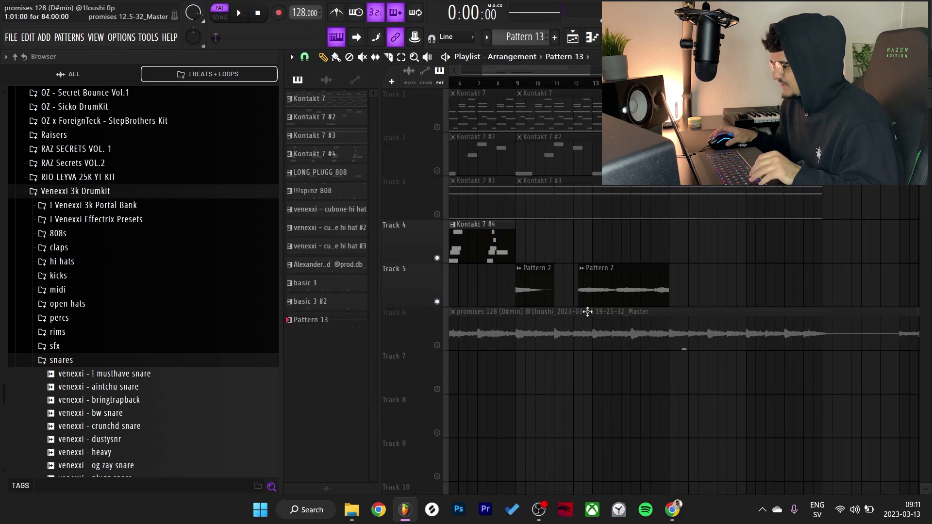
scroll(577, 310, "up", 2)
left_click_drag(552, 308, 602, 298)
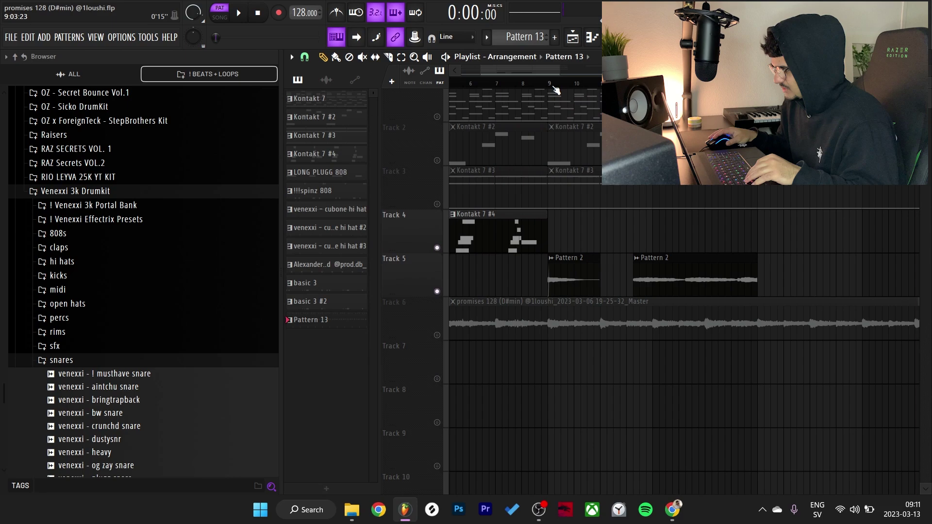
key("space")
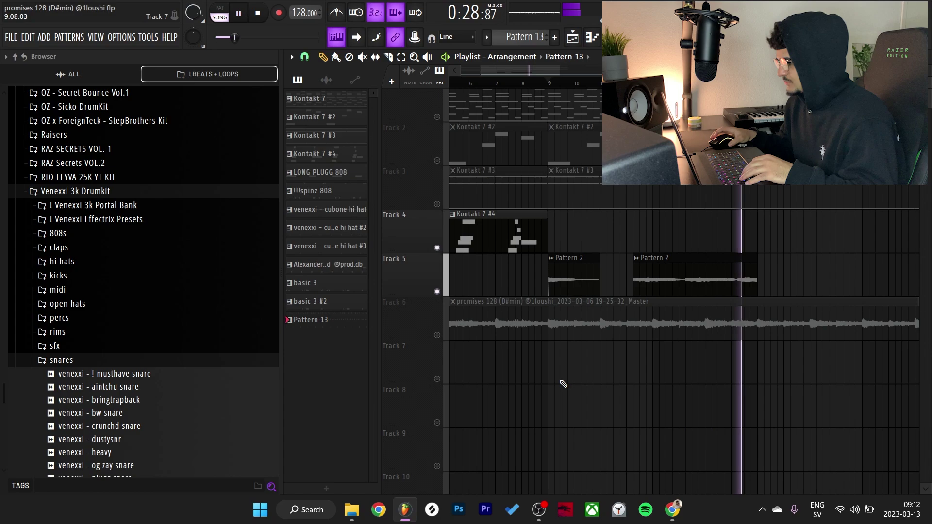
key("space")
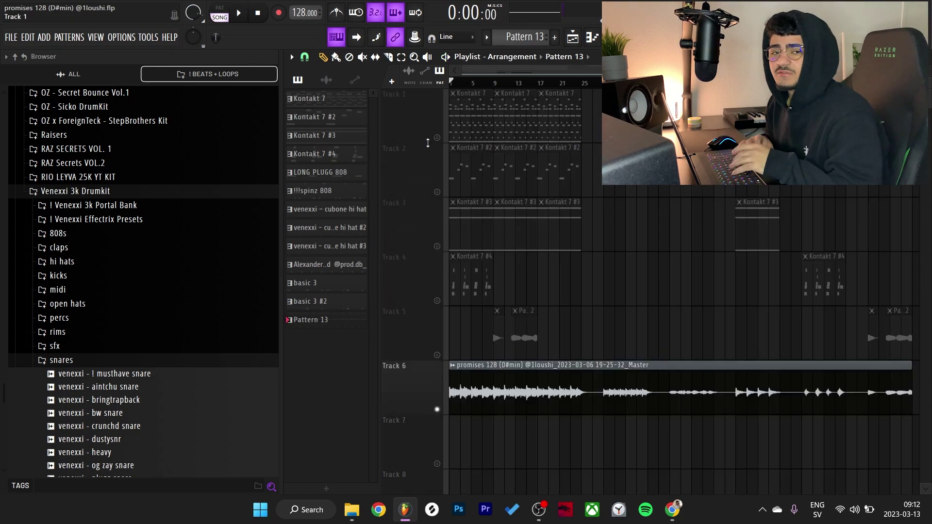